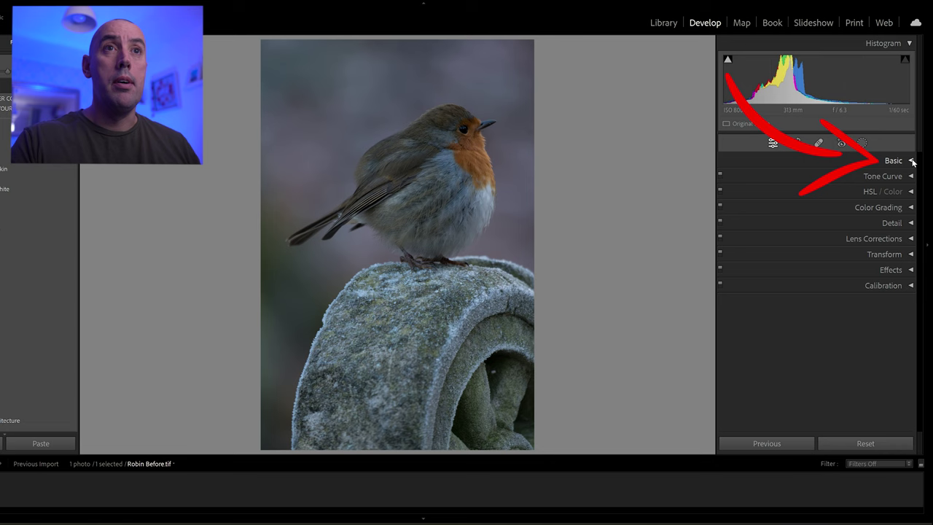
Expand the Basic panel for the Robin Before.tif photo in the Develop module.
{"action": "left_click", "coordinate": [912, 161]}
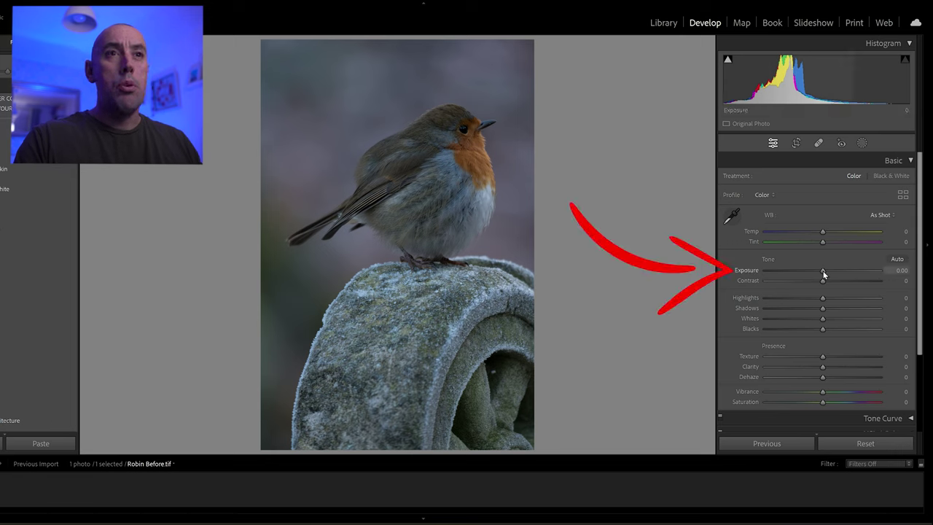
Raise Exposure in the Basic panel to about +1.05.
{"action": "left_click_drag", "start_coordinate": [824, 271], "coordinate": [835, 273]}
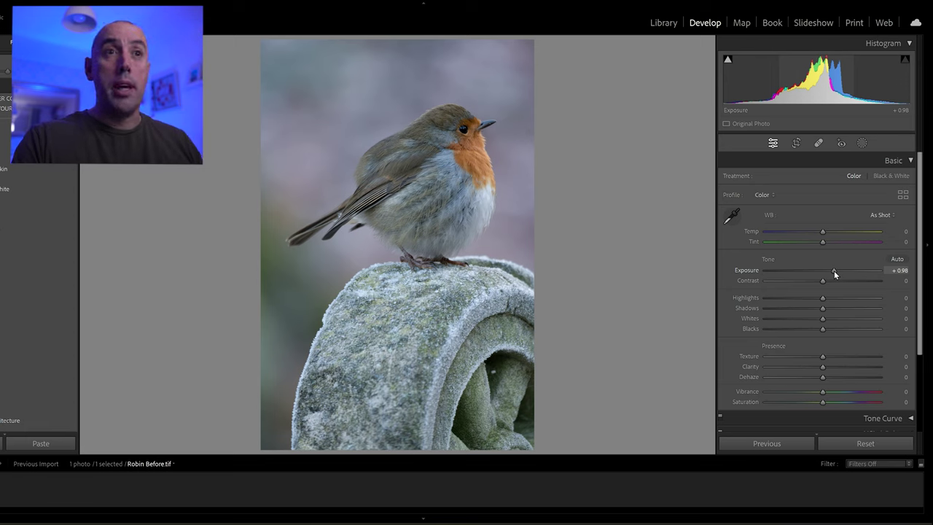
{"action": "left_click_drag", "start_coordinate": [834, 271], "coordinate": [835, 271]}
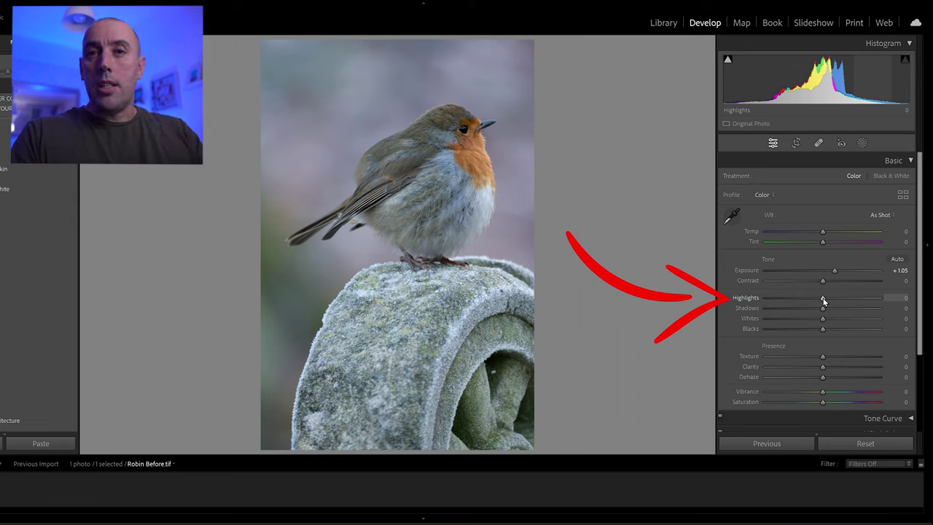
Set Highlights to -22 and Shadows to +33 in the Basic panel.
{"action": "left_click_drag", "start_coordinate": [824, 301], "coordinate": [807, 292]}
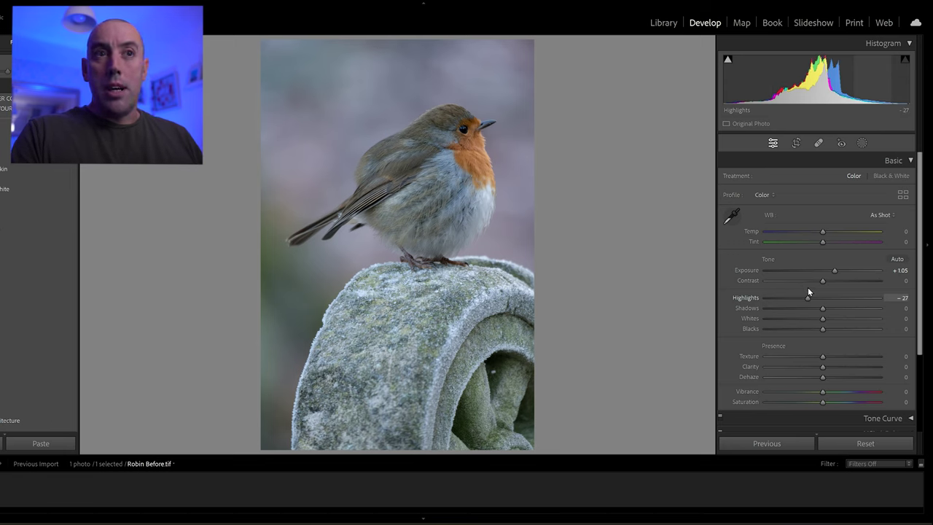
{"action": "left_click_drag", "start_coordinate": [807, 289], "coordinate": [810, 294]}
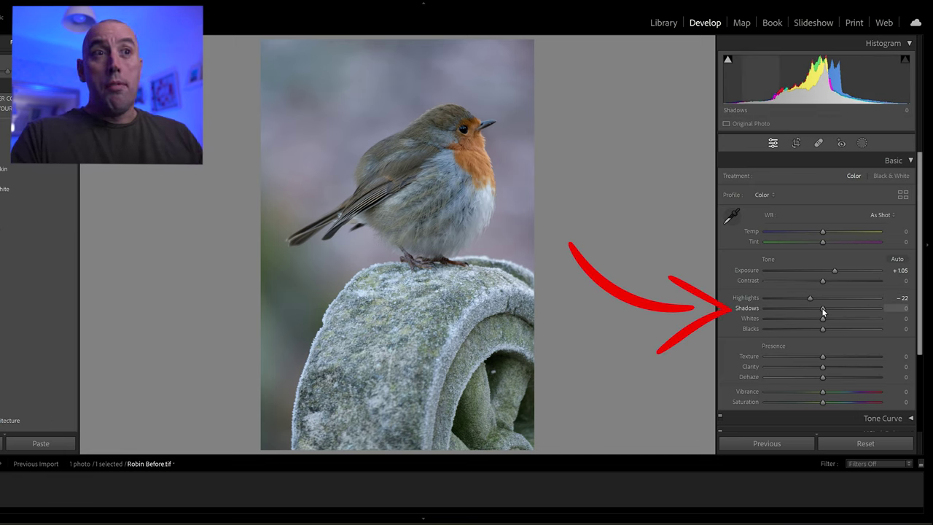
{"action": "left_click_drag", "start_coordinate": [824, 311], "coordinate": [844, 309]}
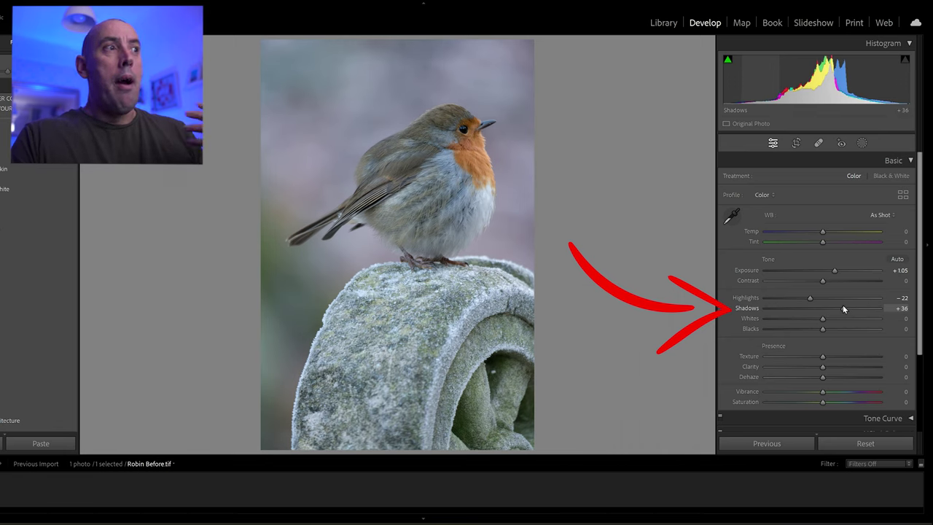
{"action": "mouse_move", "coordinate": [843, 305]}
{"action": "left_mouse_down"}
{"action": "mouse_move", "coordinate": [824, 309]}
{"action": "mouse_move", "coordinate": [850, 310]}
{"action": "mouse_move", "coordinate": [842, 309]}
{"action": "left_mouse_up"}
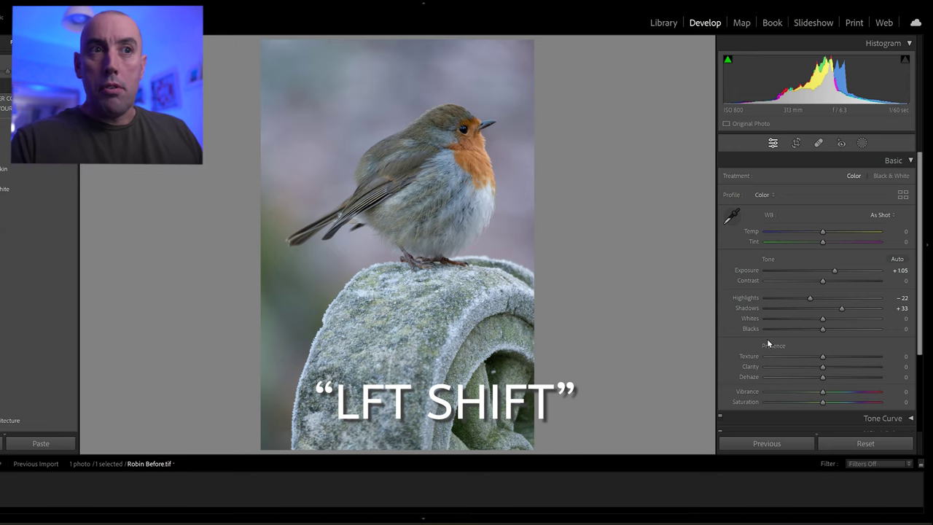
Auto-set Whites to +14, then darken Blacks to -13 using the clipping preview.
{"action": "double_click", "coordinate": [824, 322], "text": "shift"}
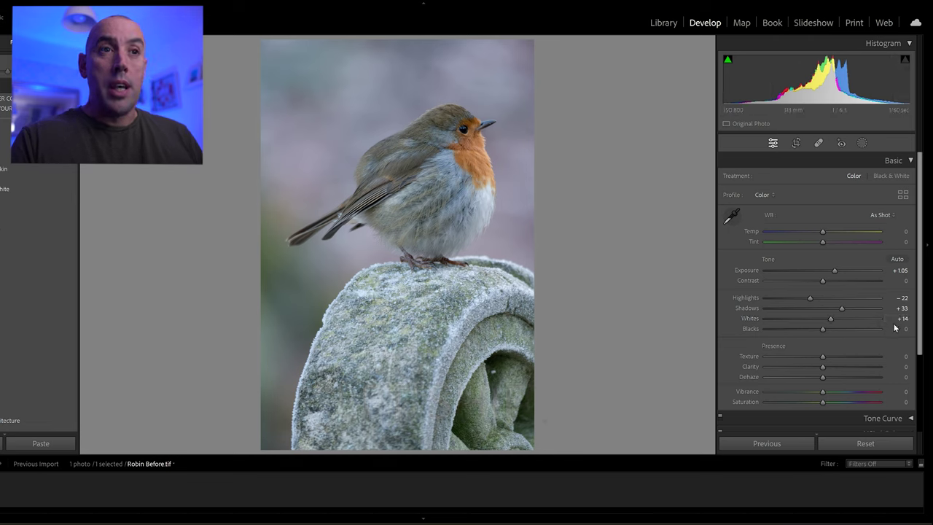
{"action": "double_click", "coordinate": [823, 329], "text": "shift"}
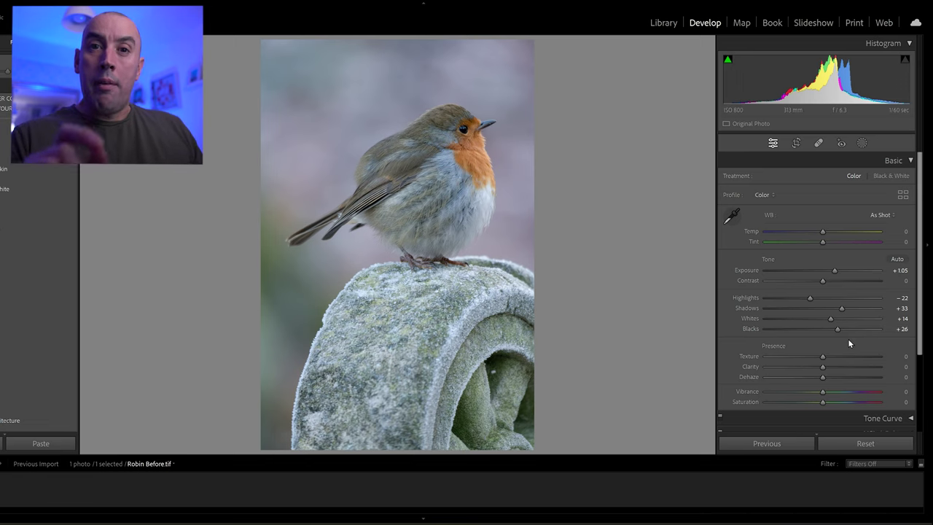
{"action": "key", "text": "alt"}
{"action": "left_click_drag", "start_coordinate": [838, 330], "coordinate": [815, 338]}
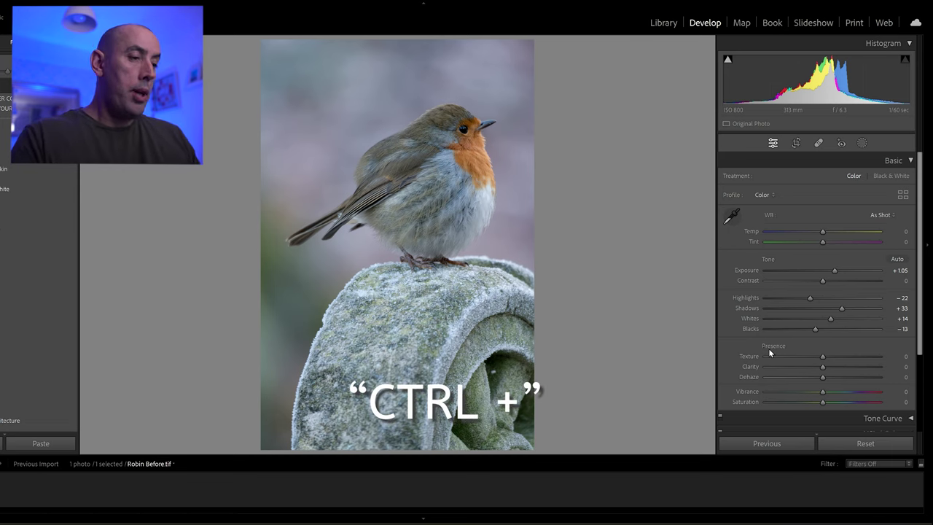
Zoom in on the robin's feathers and settle Texture at +21 after testing other values.
{"action": "key", "text": "ctrl+plus"}
{"action": "key", "text": "ctrl+plus"}
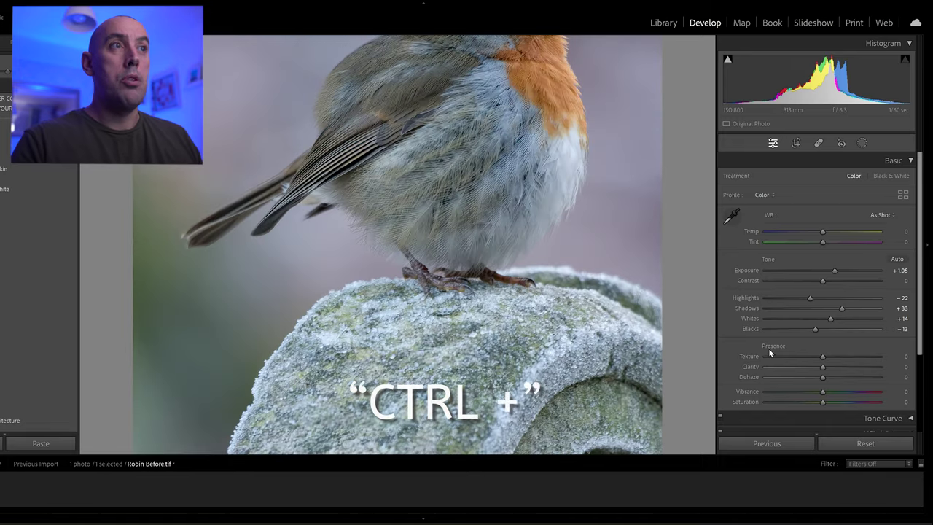
{"action": "left_click_drag", "start_coordinate": [585, 229], "coordinate": [603, 340]}
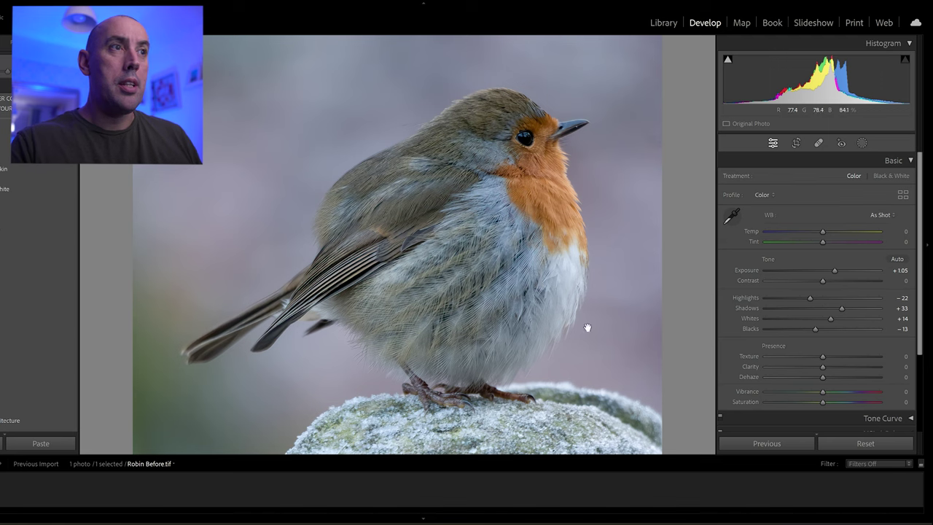
{"action": "mouse_move", "coordinate": [821, 358]}
{"action": "left_mouse_down"}
{"action": "mouse_move", "coordinate": [836, 358]}
{"action": "mouse_move", "coordinate": [825, 362]}
{"action": "left_mouse_up"}
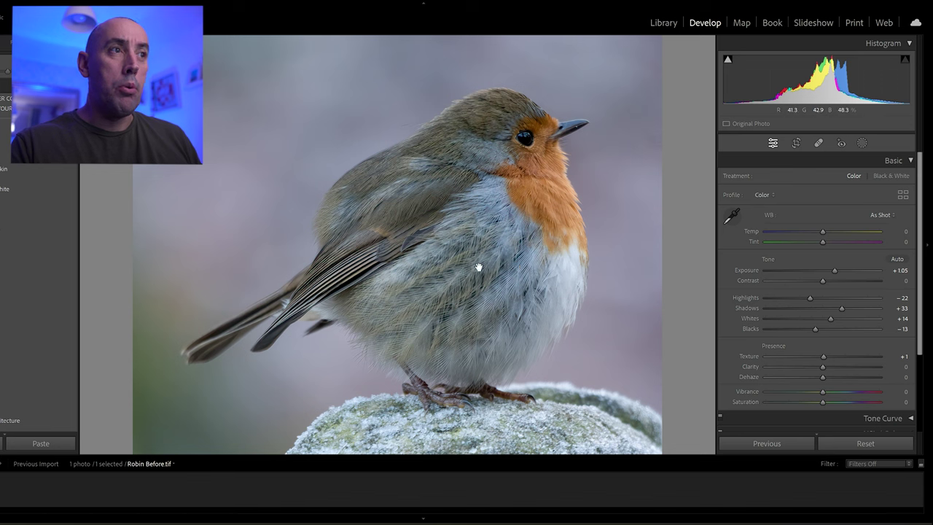
{"action": "left_click_drag", "start_coordinate": [826, 356], "coordinate": [831, 355]}
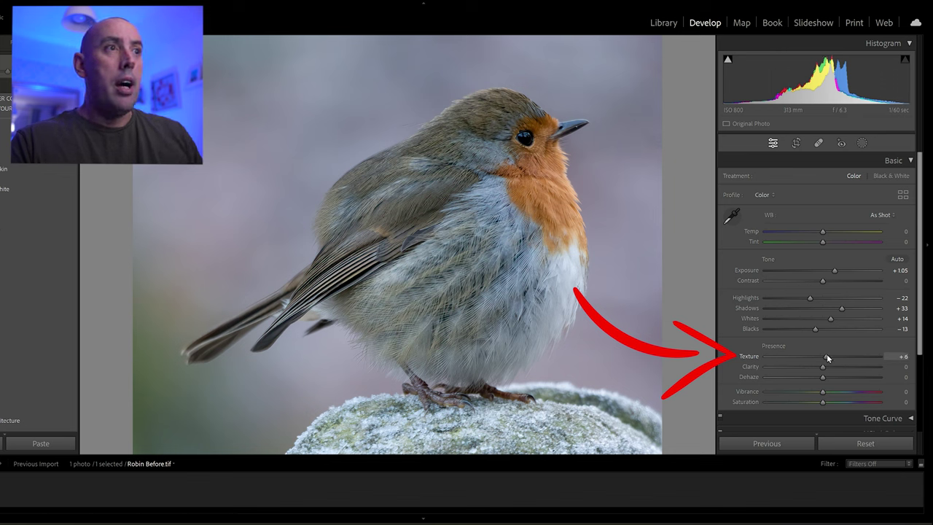
{"action": "left_click_drag", "start_coordinate": [845, 356], "coordinate": [846, 357]}
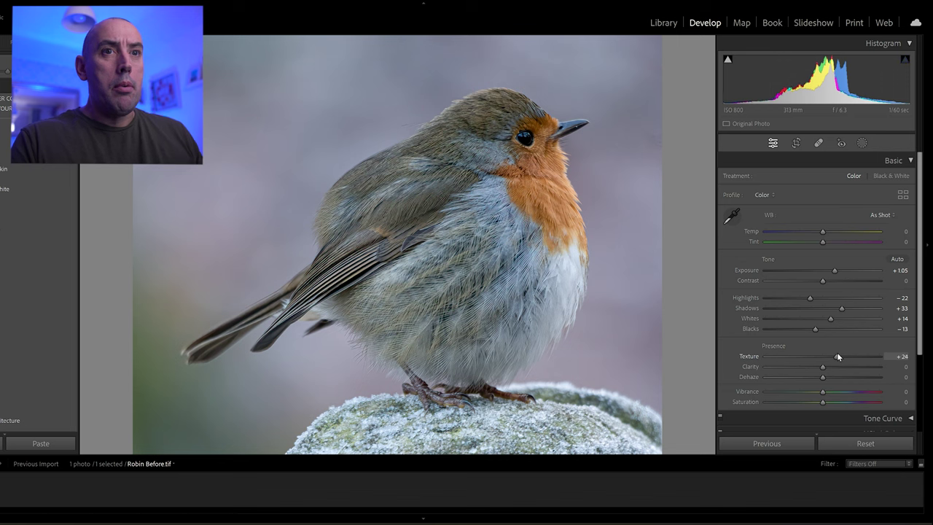
{"action": "left_click_drag", "start_coordinate": [837, 356], "coordinate": [910, 355]}
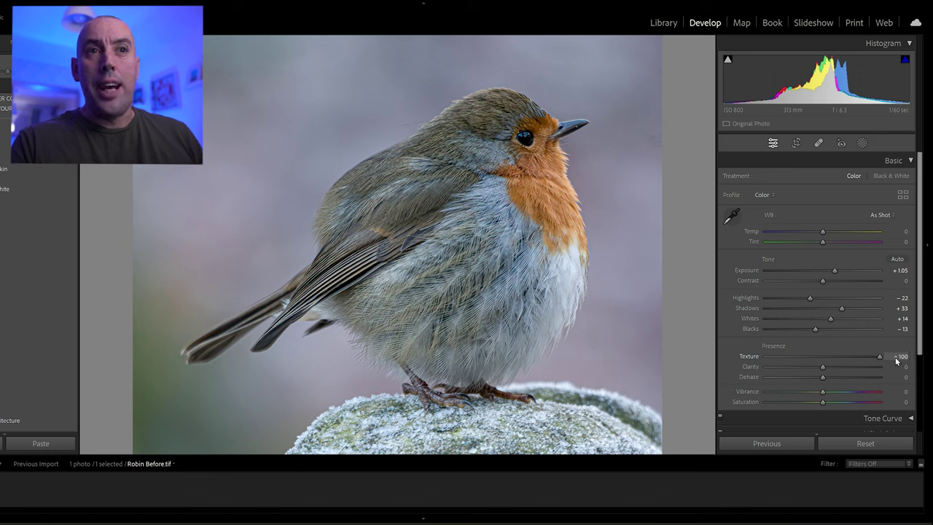
{"action": "left_click_drag", "start_coordinate": [840, 358], "coordinate": [836, 356]}
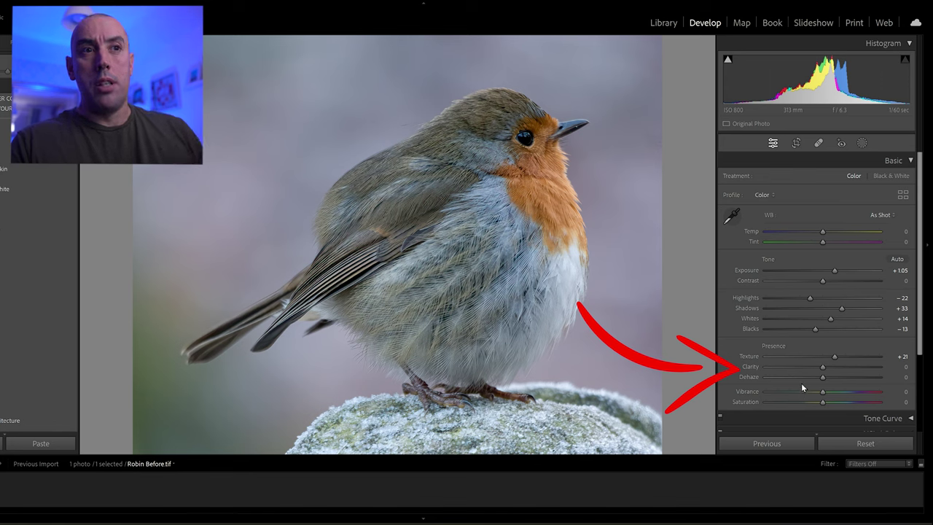
Set Clarity to +20 and Dehaze to +10, then collapse the Basic panel.
{"action": "left_click_drag", "start_coordinate": [824, 372], "coordinate": [836, 371]}
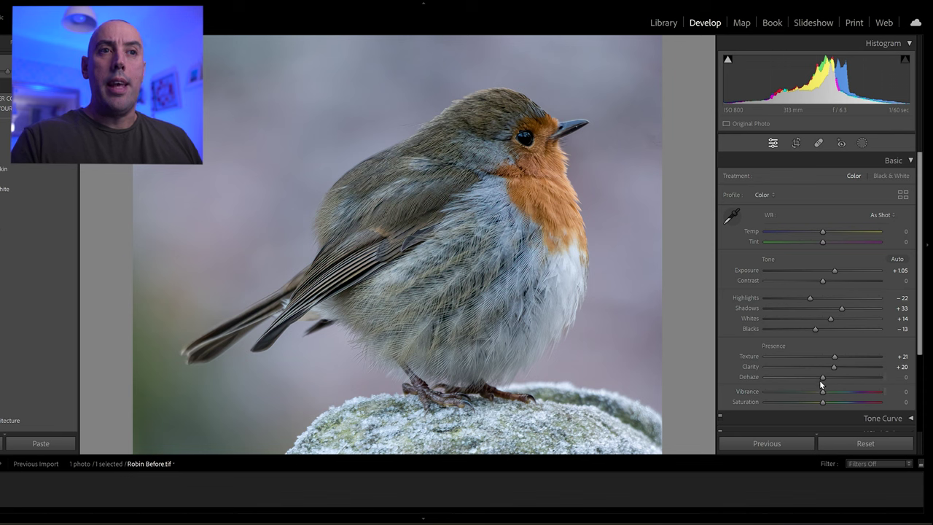
{"action": "left_click_drag", "start_coordinate": [823, 378], "coordinate": [843, 377]}
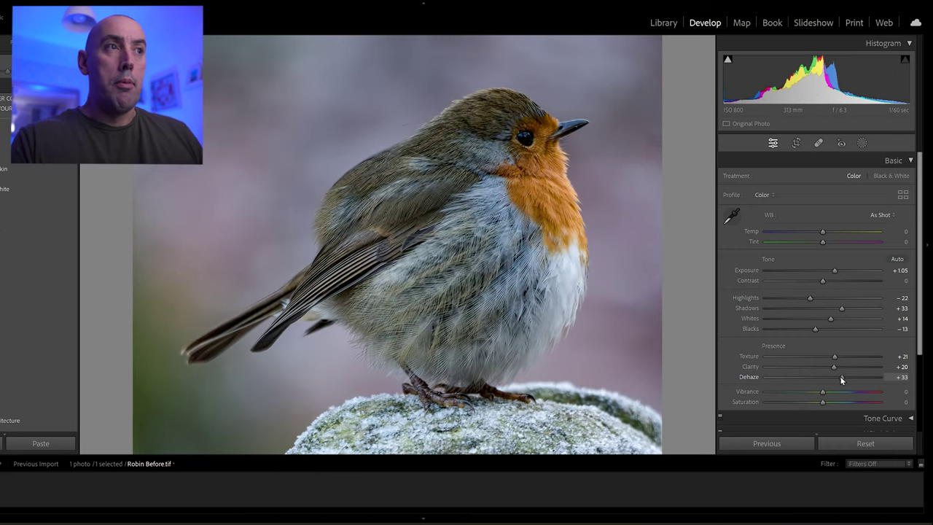
{"action": "double_click", "coordinate": [841, 376]}
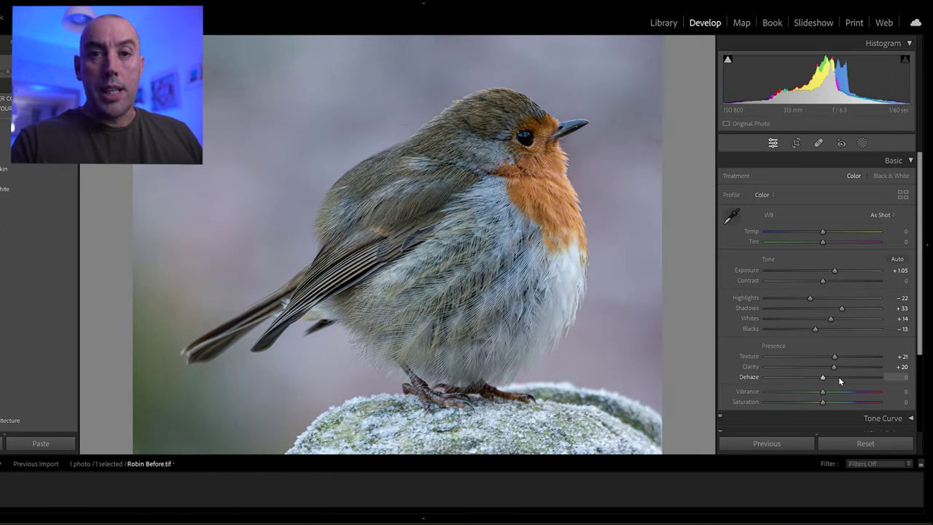
{"action": "left_click_drag", "start_coordinate": [824, 379], "coordinate": [830, 383]}
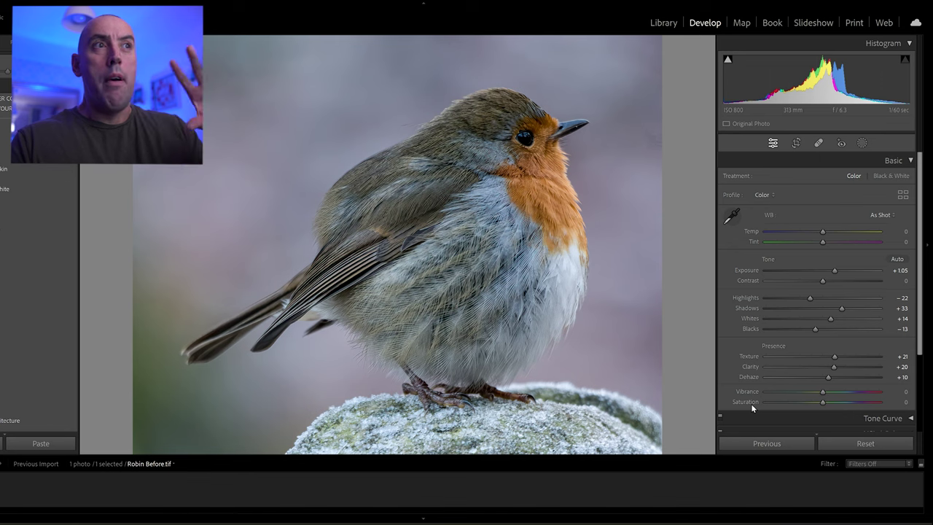
{"action": "left_click", "coordinate": [910, 162]}
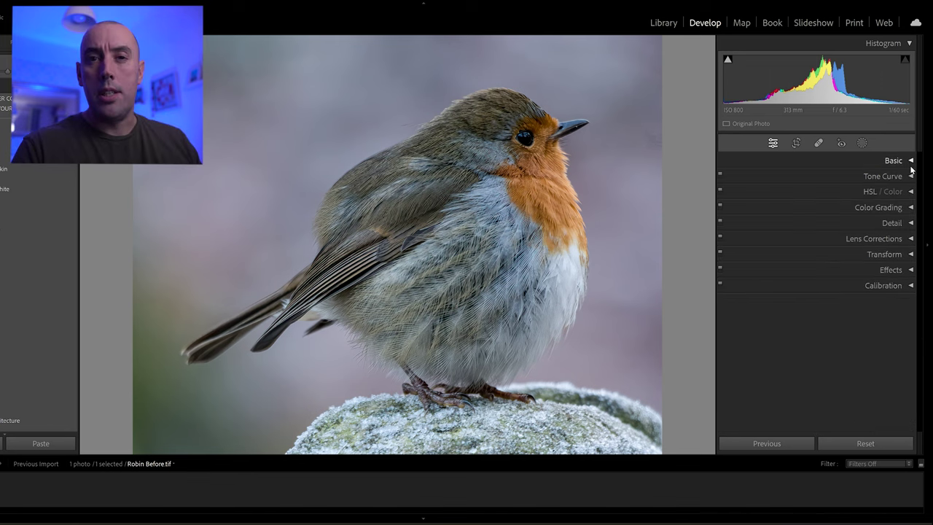
Add a Select Subject mask on the robin and zoom out to fit the photo.
{"action": "left_click", "coordinate": [863, 143]}
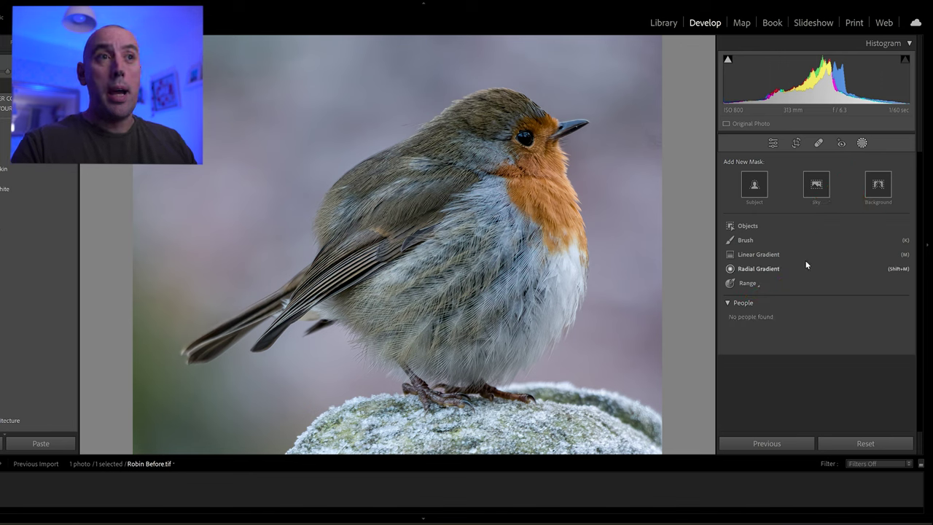
{"action": "left_click", "coordinate": [756, 185]}
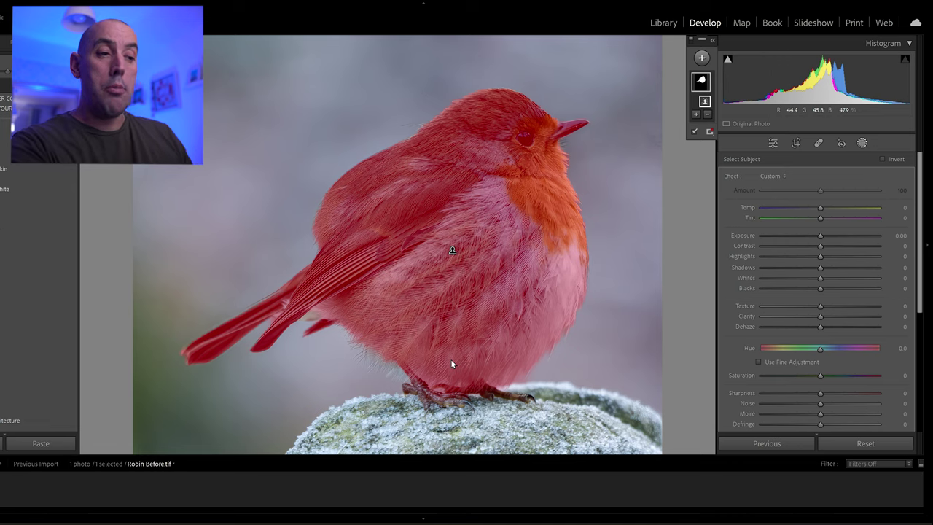
{"action": "key", "text": "z"}
{"action": "key", "text": "ctrl+minus"}
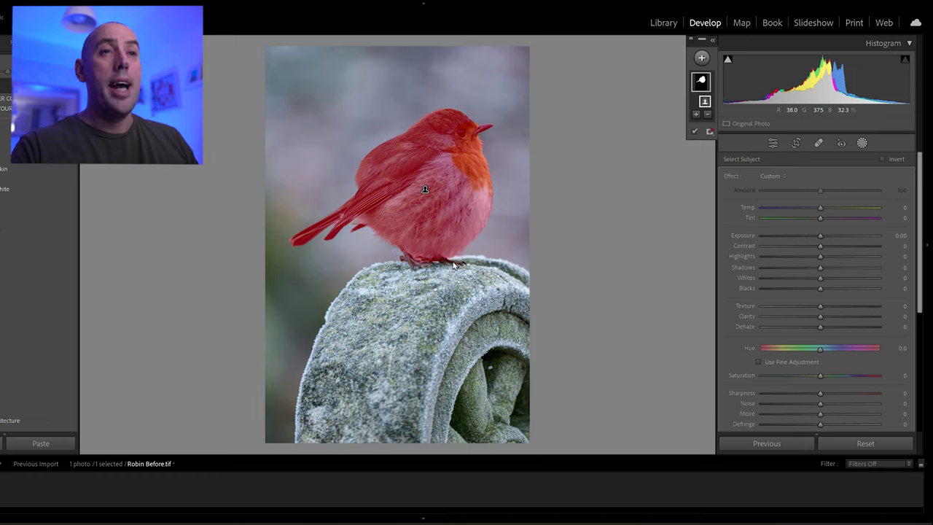
Invert the robin subject mask so it covers the background and stone perch.
{"action": "right_click", "coordinate": [702, 86]}
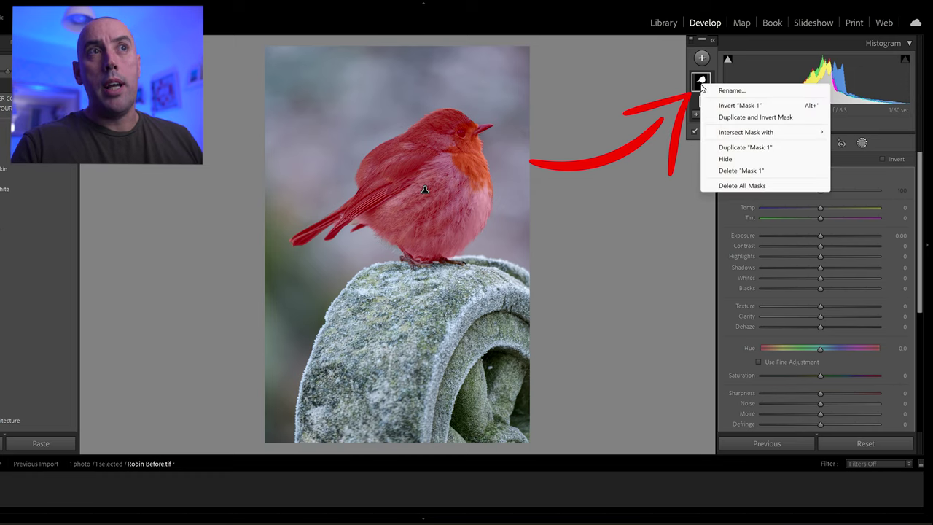
{"action": "left_click", "coordinate": [729, 106]}
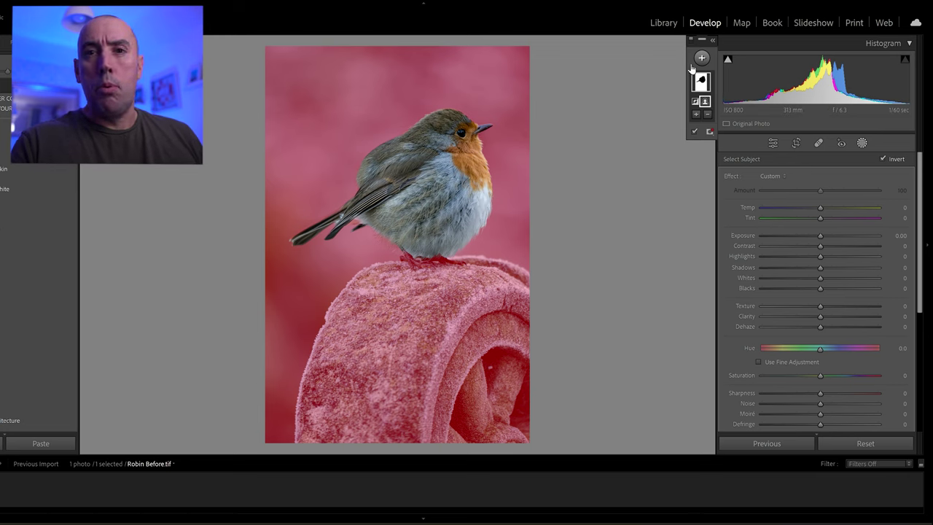
{"action": "left_click", "coordinate": [708, 115]}
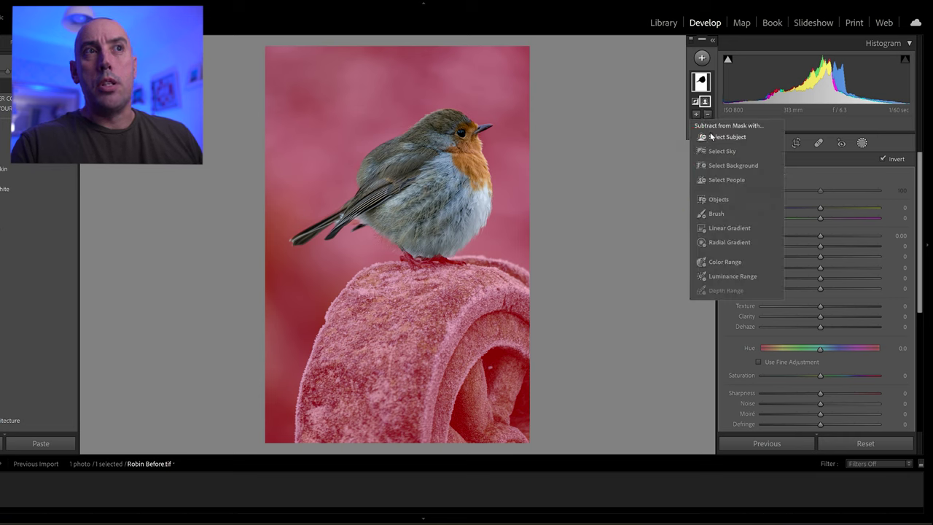
Subtract the stone perch from the mask with a size 9.3 brush.
{"action": "left_click", "coordinate": [717, 214]}
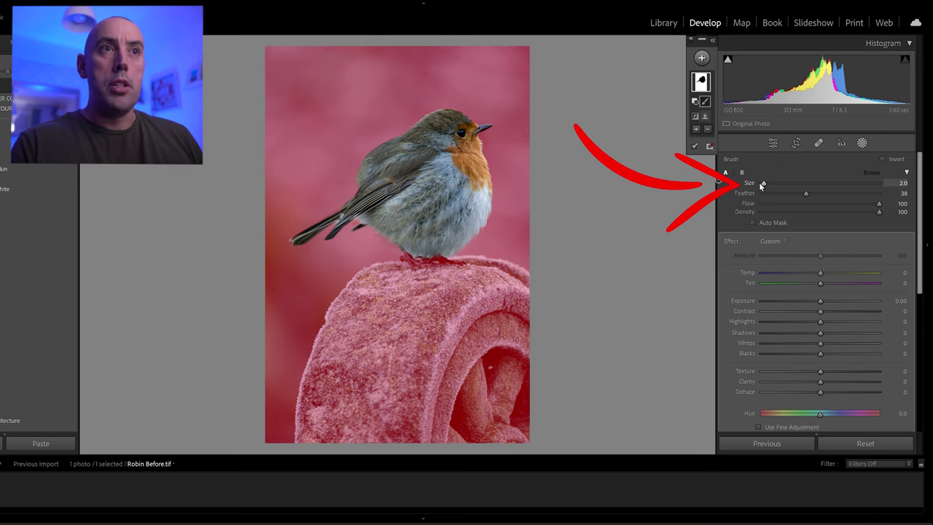
{"action": "left_click_drag", "start_coordinate": [764, 186], "coordinate": [772, 185]}
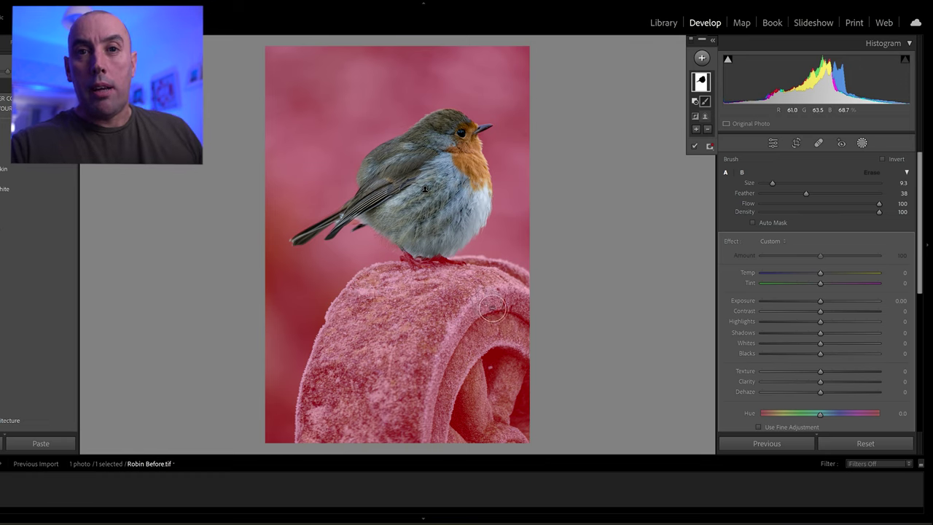
{"action": "mouse_move", "coordinate": [494, 312]}
{"action": "left_mouse_down"}
{"action": "mouse_move", "coordinate": [441, 429]}
{"action": "mouse_move", "coordinate": [533, 328]}
{"action": "mouse_move", "coordinate": [388, 430]}
{"action": "mouse_move", "coordinate": [527, 310]}
{"action": "left_mouse_up"}
{"action": "mouse_move", "coordinate": [380, 407]}
{"action": "left_mouse_down"}
{"action": "mouse_move", "coordinate": [354, 452]}
{"action": "mouse_move", "coordinate": [310, 437]}
{"action": "mouse_move", "coordinate": [325, 362]}
{"action": "mouse_move", "coordinate": [343, 408]}
{"action": "mouse_move", "coordinate": [317, 405]}
{"action": "mouse_move", "coordinate": [364, 292]}
{"action": "mouse_move", "coordinate": [420, 281]}
{"action": "mouse_move", "coordinate": [350, 310]}
{"action": "mouse_move", "coordinate": [466, 274]}
{"action": "mouse_move", "coordinate": [536, 296]}
{"action": "mouse_move", "coordinate": [419, 269]}
{"action": "left_mouse_up"}
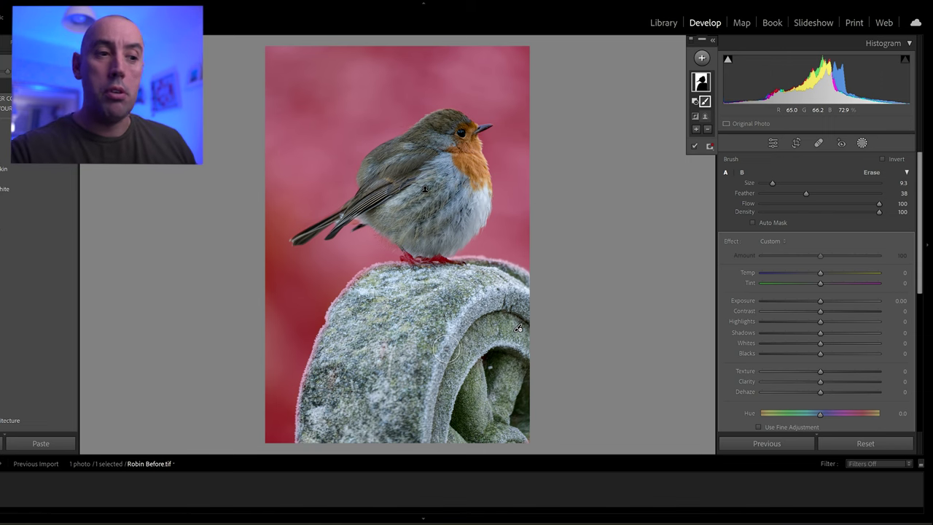
Erase the robin's feet from the mask with a size 6.6 brush, then hide the overlay.
{"action": "key", "text": "ctrl+equal"}
{"action": "key", "text": "ctrl+equal"}
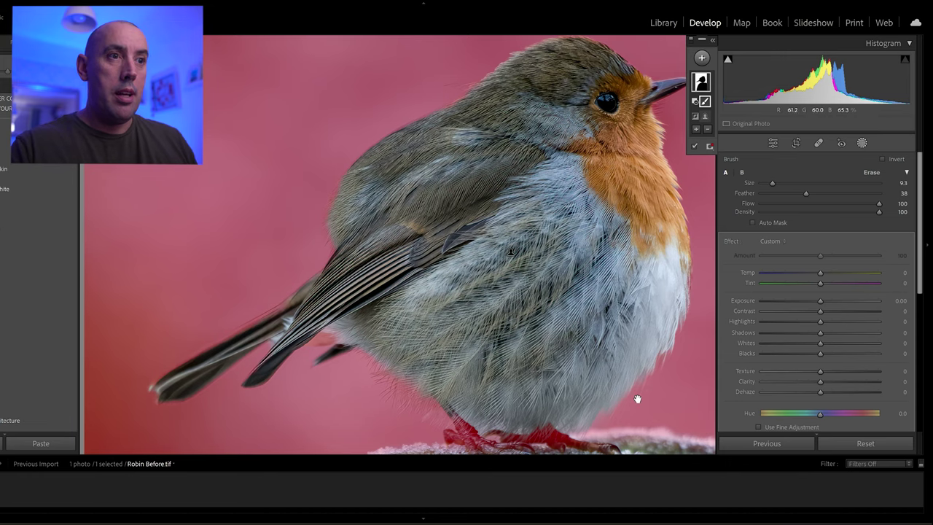
{"action": "scroll", "coordinate": [634, 304], "scroll_direction": "down", "scroll_amount": 2}
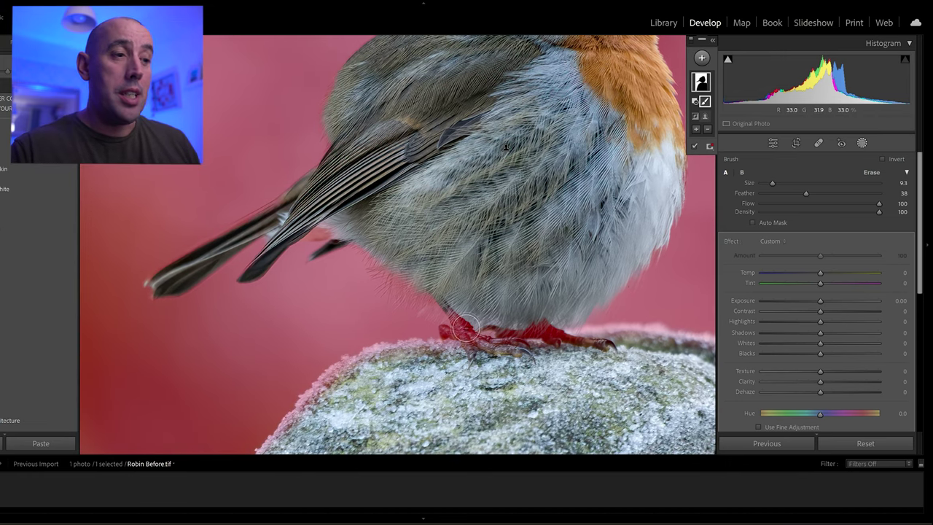
{"action": "left_click_drag", "start_coordinate": [776, 184], "coordinate": [772, 184]}
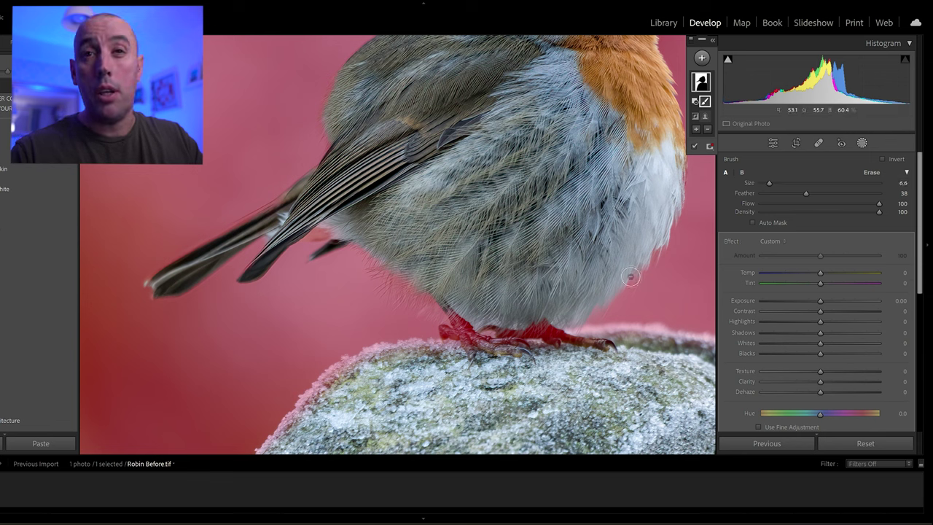
{"action": "scroll", "coordinate": [547, 312], "scroll_direction": "down", "scroll_amount": 4}
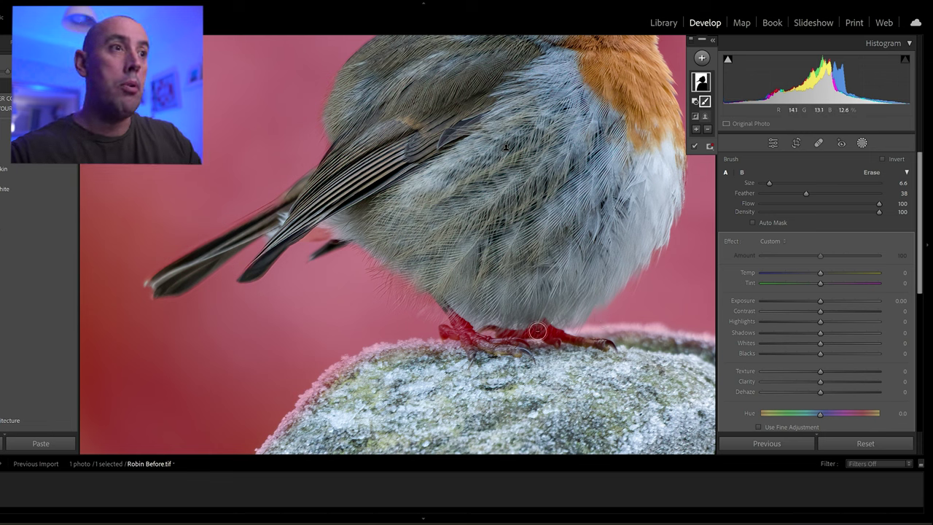
{"action": "mouse_move", "coordinate": [541, 319]}
{"action": "left_mouse_down"}
{"action": "mouse_move", "coordinate": [613, 350]}
{"action": "mouse_move", "coordinate": [538, 328]}
{"action": "left_mouse_up"}
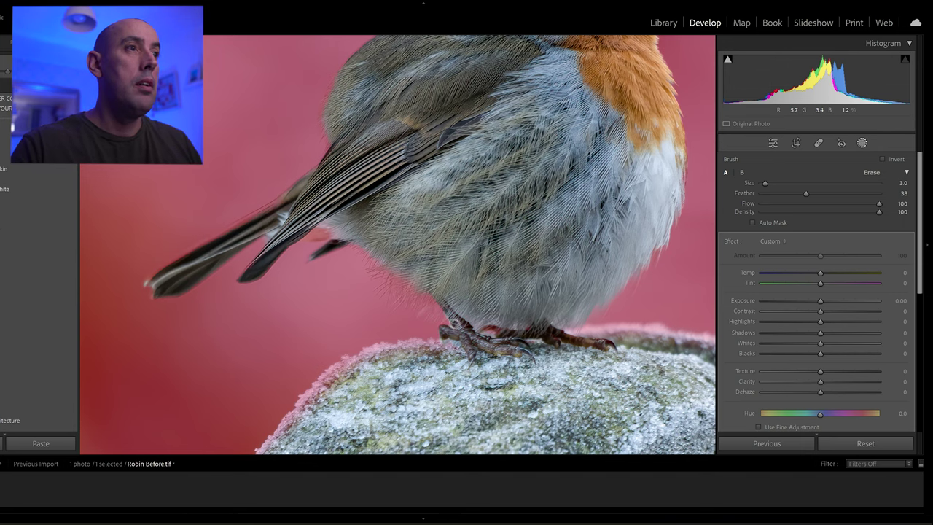
{"action": "key", "text": "z"}
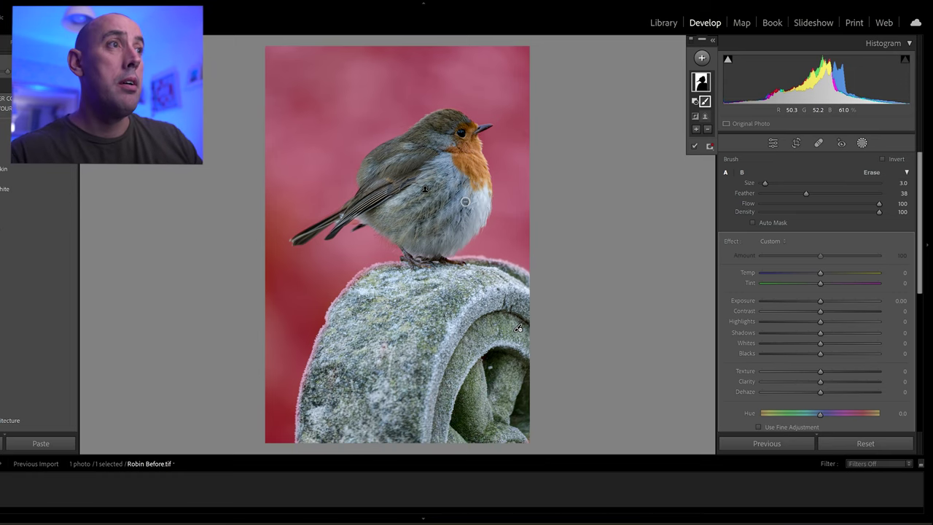
{"action": "key", "text": "o"}
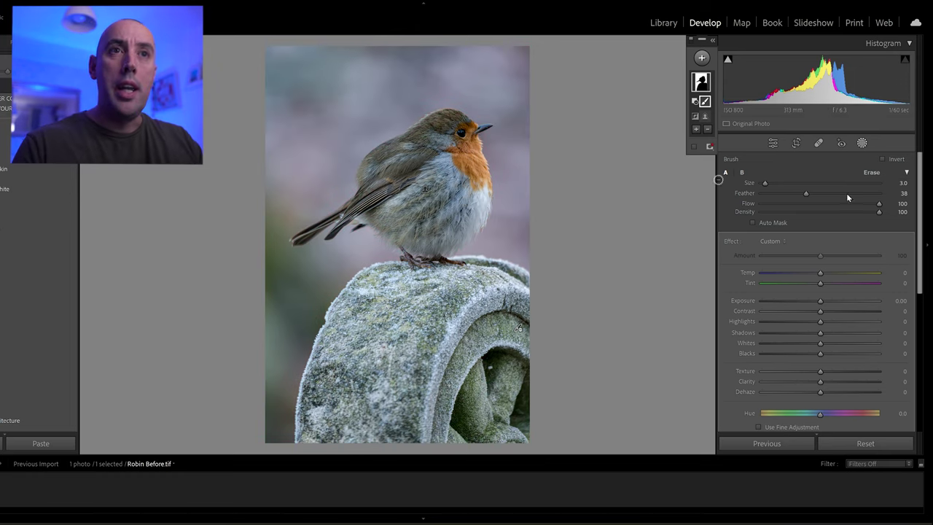
Set the background mask's Saturation to -100 to turn the backdrop grey.
{"action": "scroll", "coordinate": [920, 226], "scroll_direction": "down", "scroll_amount": 3}
{"action": "scroll", "coordinate": [920, 225], "scroll_direction": "up", "scroll_amount": 3}
{"action": "scroll", "coordinate": [920, 226], "scroll_direction": "down", "scroll_amount": 1}
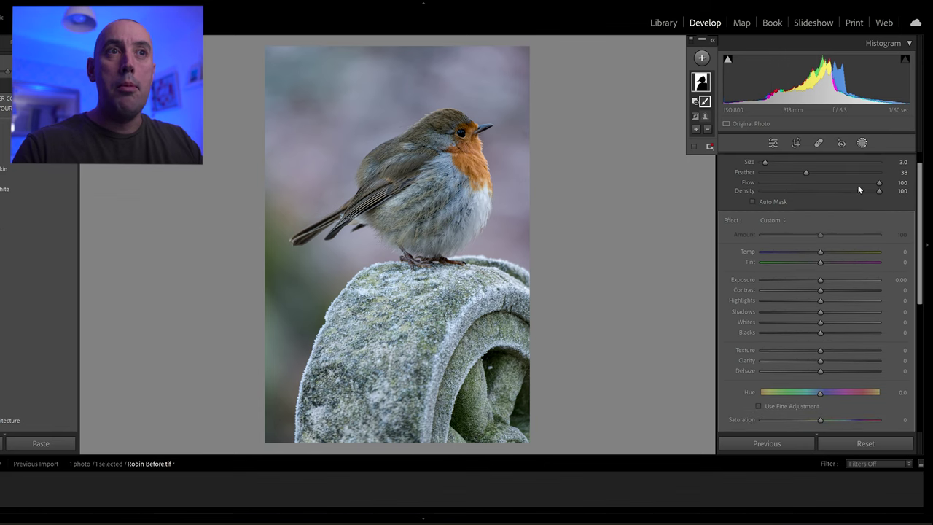
{"action": "scroll", "coordinate": [920, 256], "scroll_direction": "down", "scroll_amount": 5}
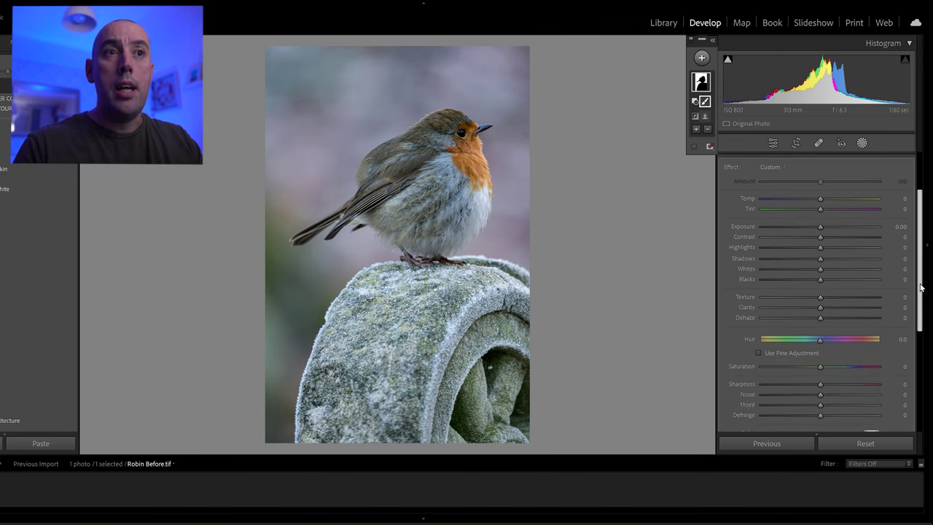
{"action": "left_click_drag", "start_coordinate": [823, 310], "coordinate": [756, 311]}
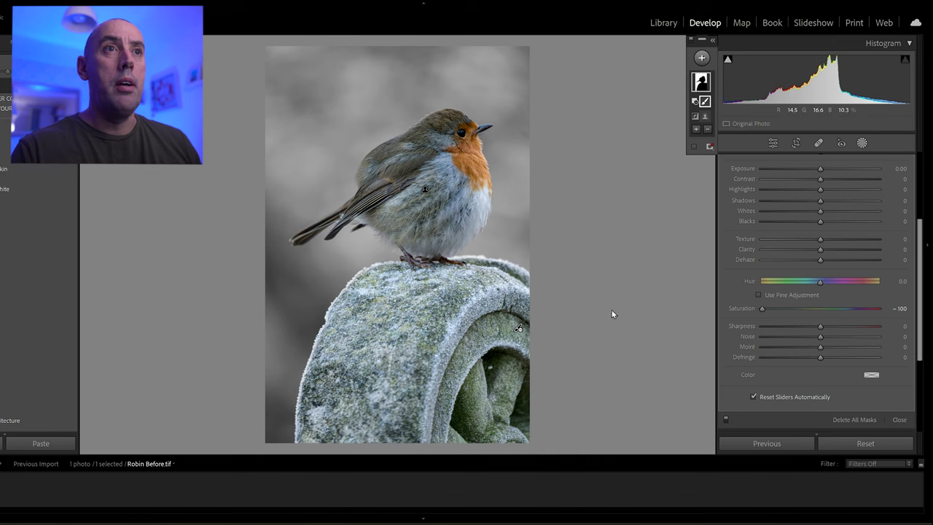
{"action": "left_click_drag", "start_coordinate": [920, 299], "coordinate": [921, 280]}
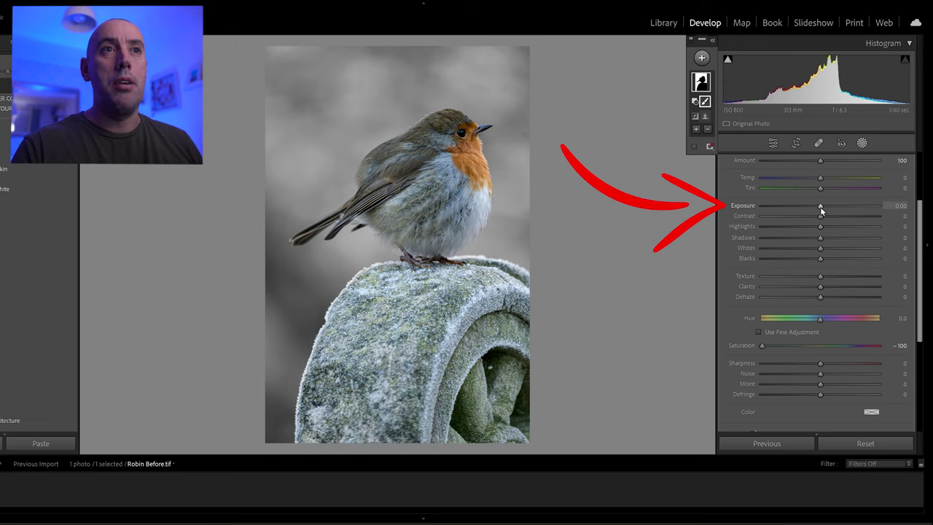
Try, then reset the background mask's Exposure to 0, and set Texture -48, Clarity -46.
{"action": "left_click_drag", "start_coordinate": [821, 207], "coordinate": [850, 211]}
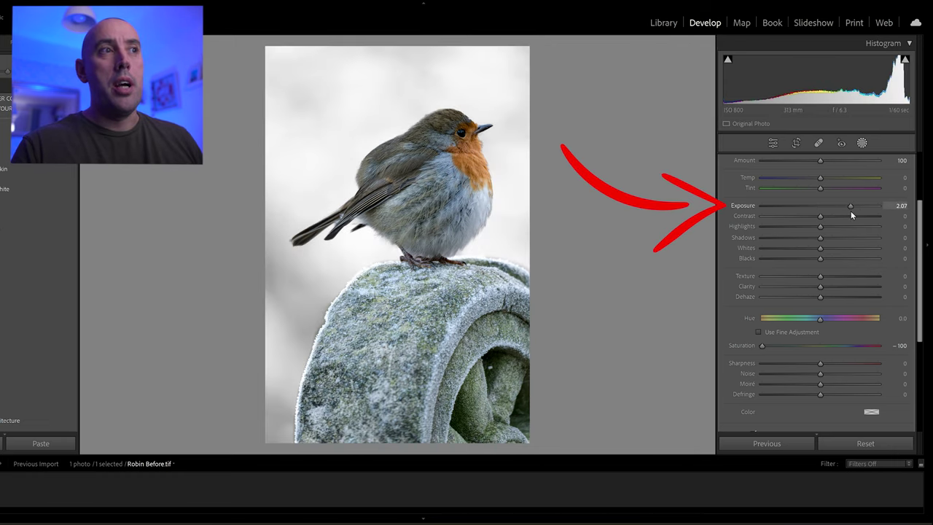
{"action": "left_click_drag", "start_coordinate": [848, 207], "coordinate": [816, 208]}
{"action": "double_click", "coordinate": [818, 209]}
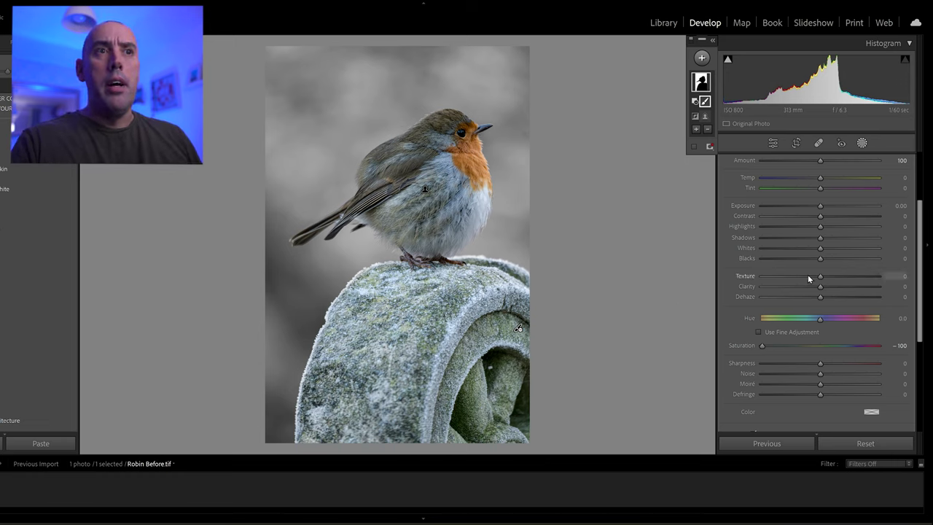
{"action": "left_click_drag", "start_coordinate": [820, 277], "coordinate": [793, 276]}
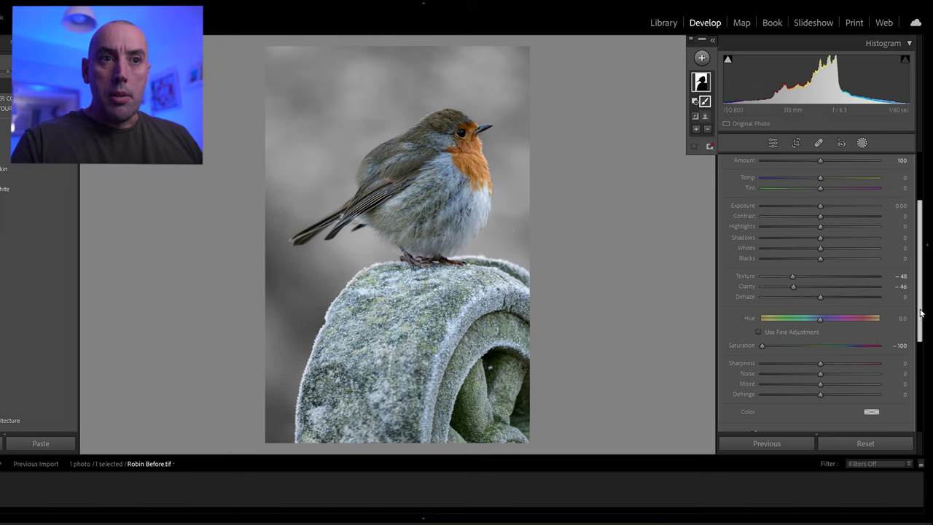
{"action": "scroll", "coordinate": [921, 313], "scroll_direction": "down", "scroll_amount": 3}
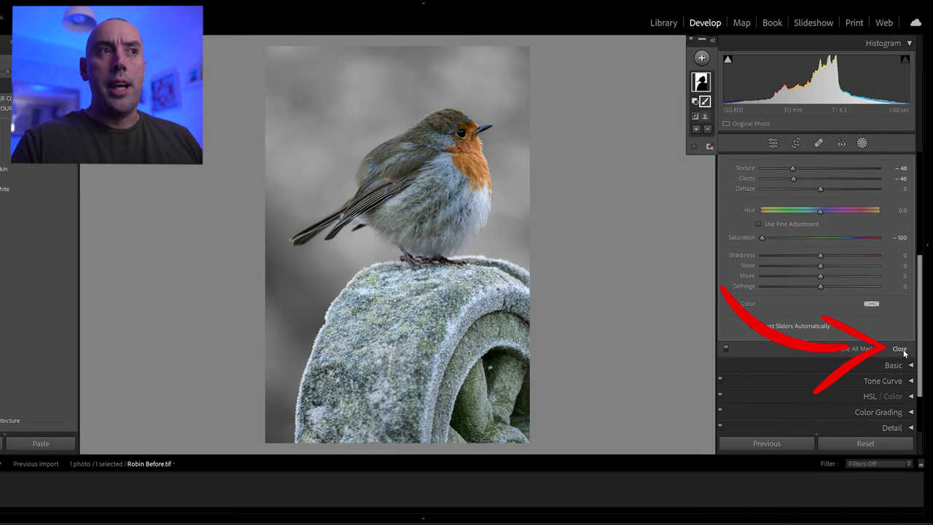
Close the finished background mask and view the Before/After comparison.
{"action": "left_click", "coordinate": [900, 350]}
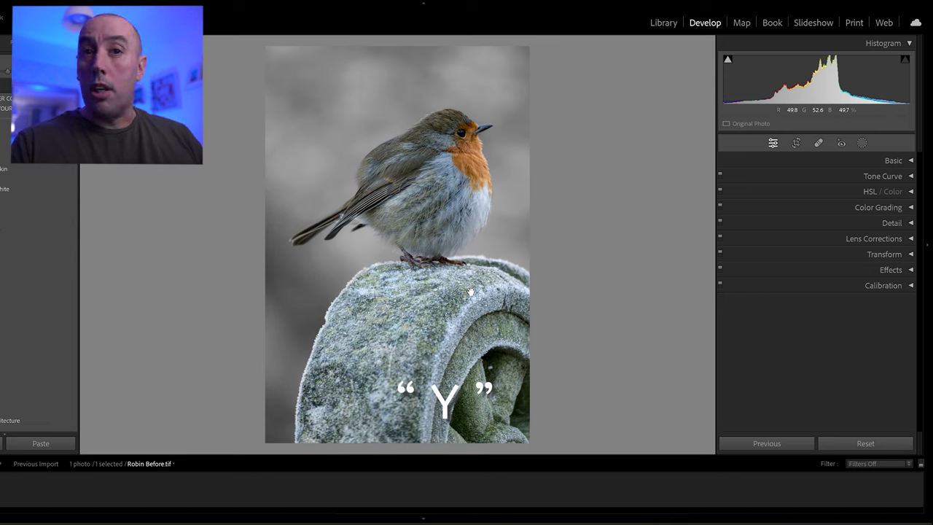
{"action": "key", "text": "y"}
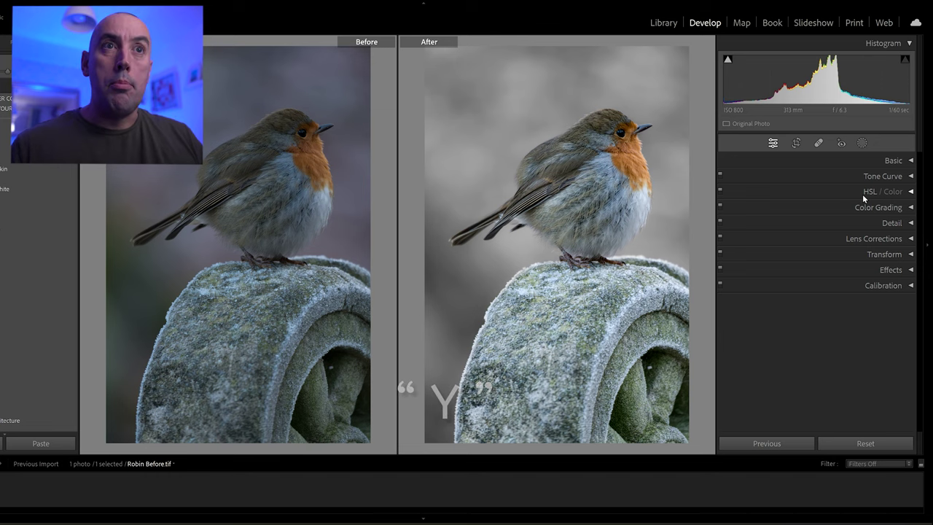
Return to the single view and set the Tone Curve's Highlights region to +8.
{"action": "key", "text": "y"}
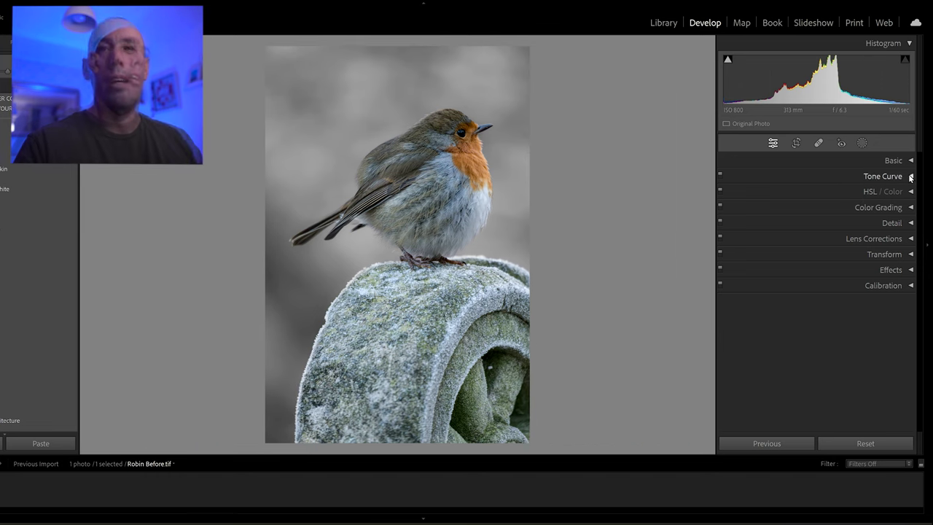
{"action": "left_click", "coordinate": [882, 176]}
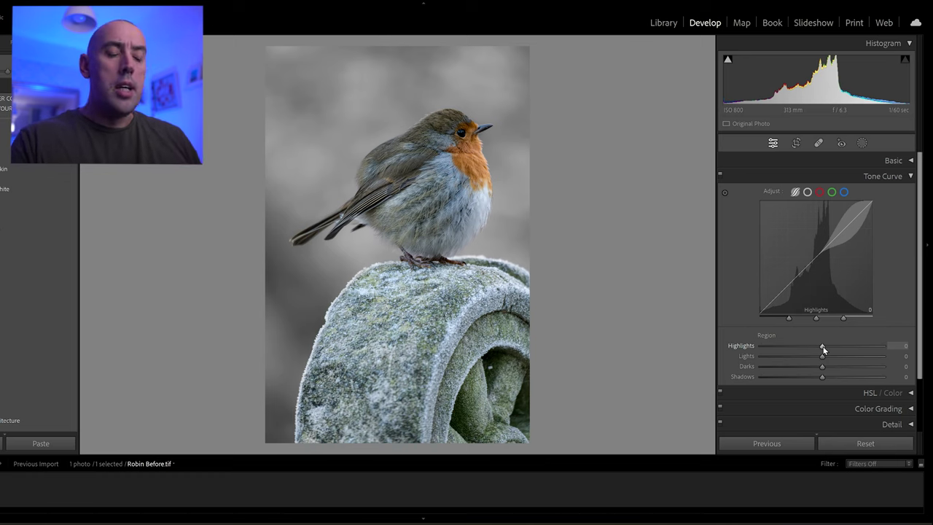
{"action": "left_click_drag", "start_coordinate": [823, 349], "coordinate": [786, 349]}
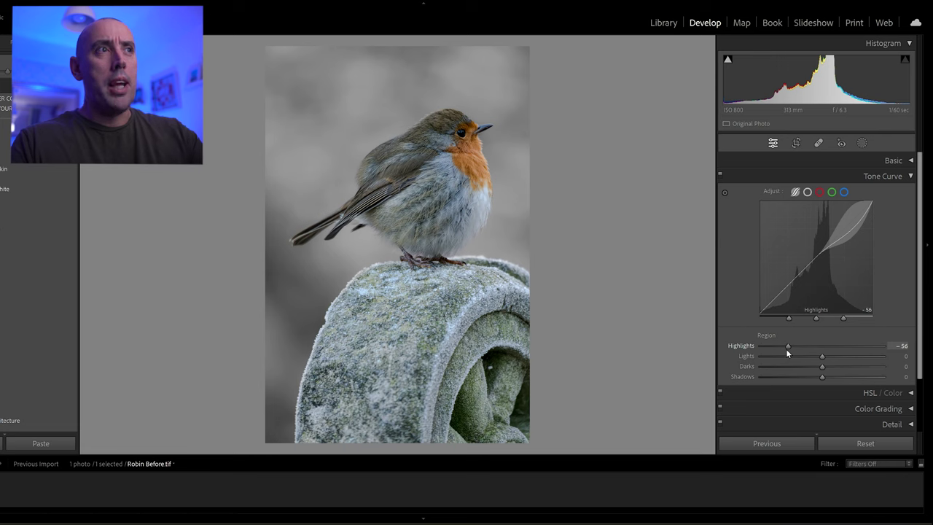
{"action": "left_click_drag", "start_coordinate": [786, 349], "coordinate": [828, 346]}
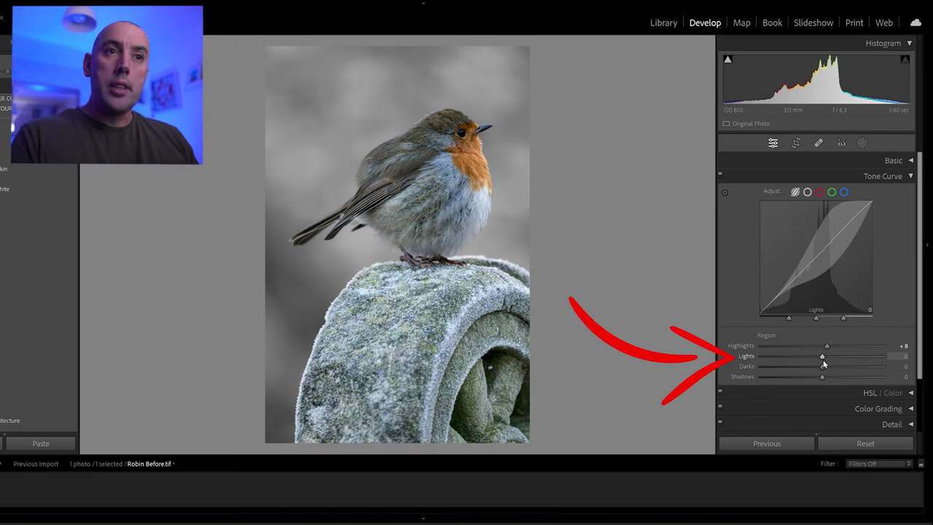
Test stronger tone curve Lights values, then settle the Lights region at +5.
{"action": "left_click_drag", "start_coordinate": [823, 358], "coordinate": [828, 361]}
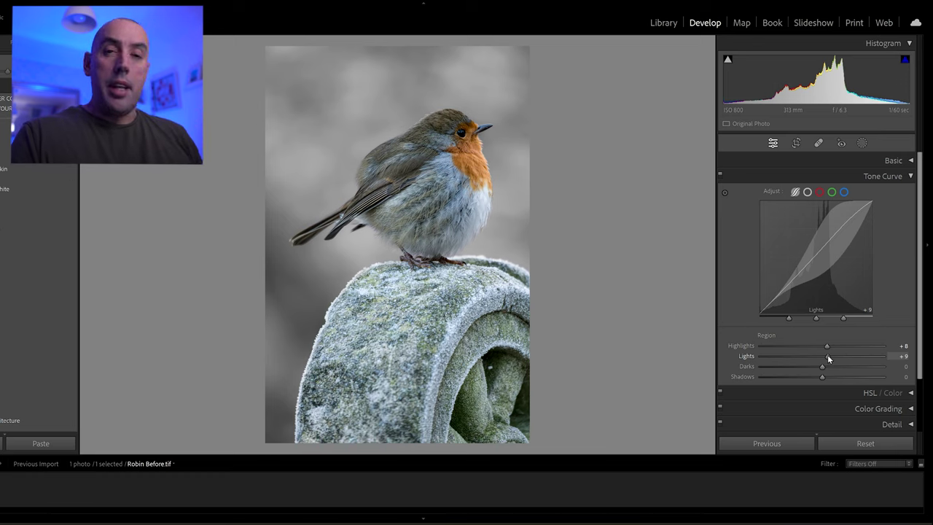
{"action": "left_click_drag", "start_coordinate": [829, 359], "coordinate": [830, 359]}
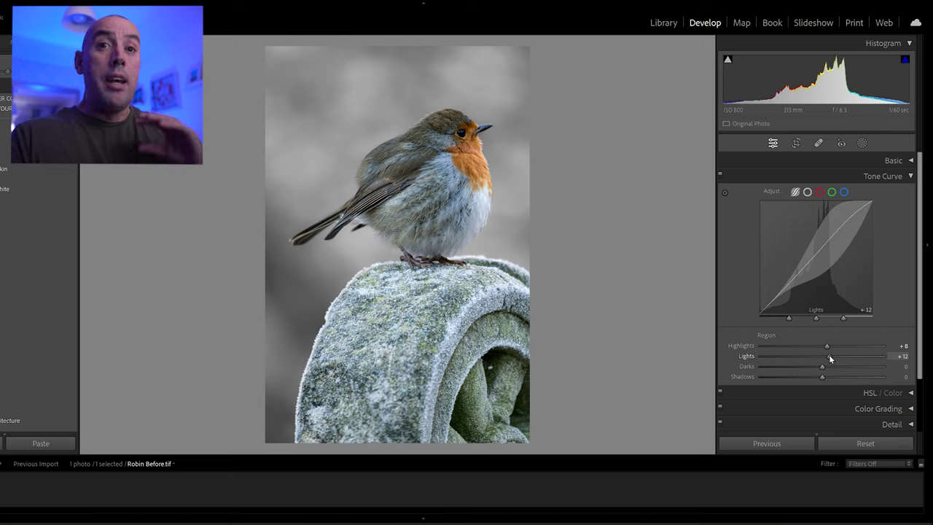
{"action": "left_click_drag", "start_coordinate": [830, 358], "coordinate": [880, 356]}
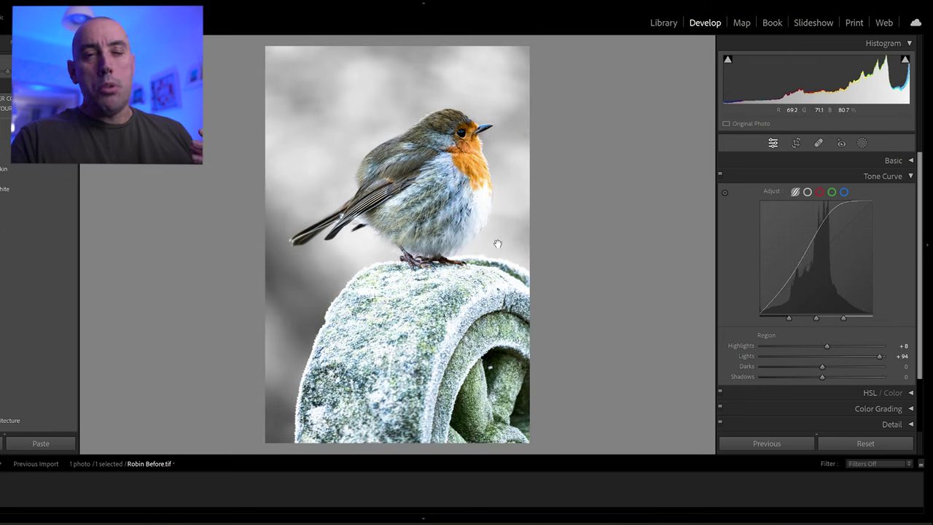
{"action": "left_click_drag", "start_coordinate": [879, 356], "coordinate": [828, 359]}
{"action": "left_click_drag", "start_coordinate": [824, 359], "coordinate": [826, 359]}
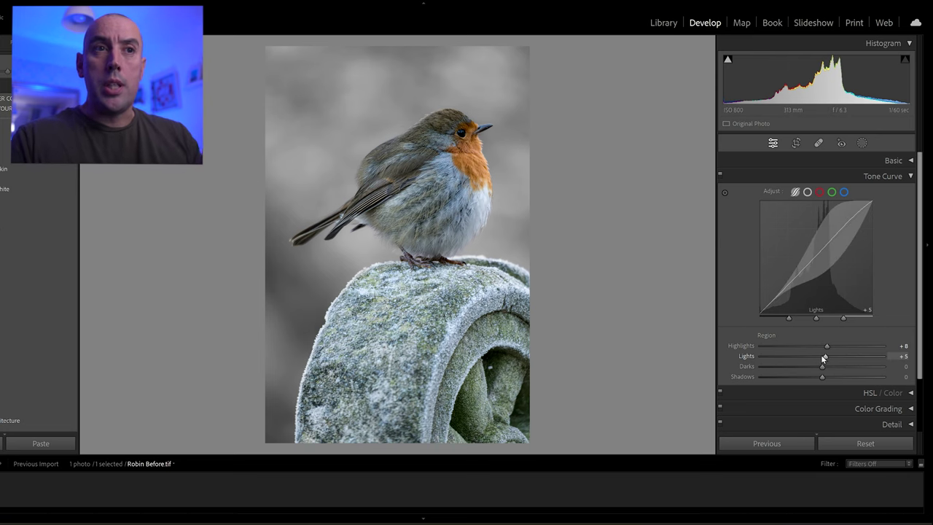
Set the tone curve regions to Lights +3, Darks -4 and Shadows -14.
{"action": "left_click_drag", "start_coordinate": [826, 360], "coordinate": [825, 360]}
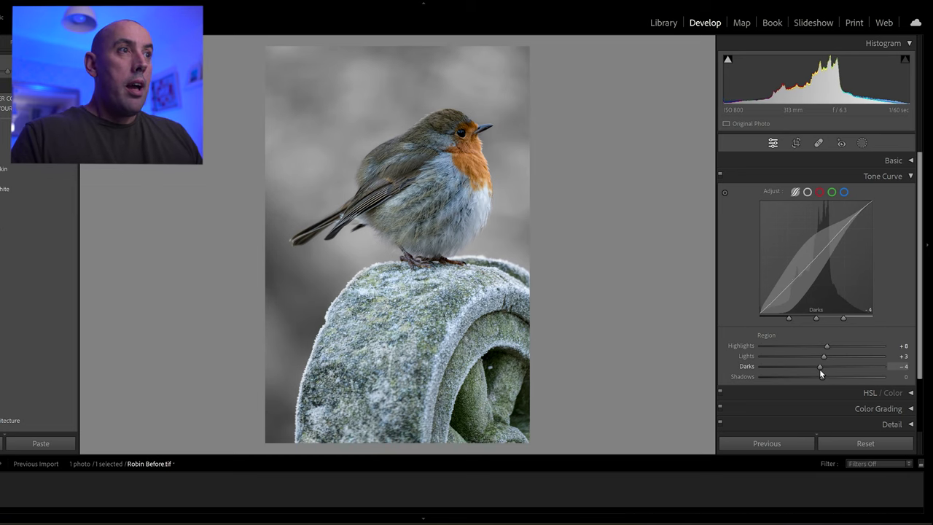
{"action": "left_click_drag", "start_coordinate": [821, 369], "coordinate": [820, 367]}
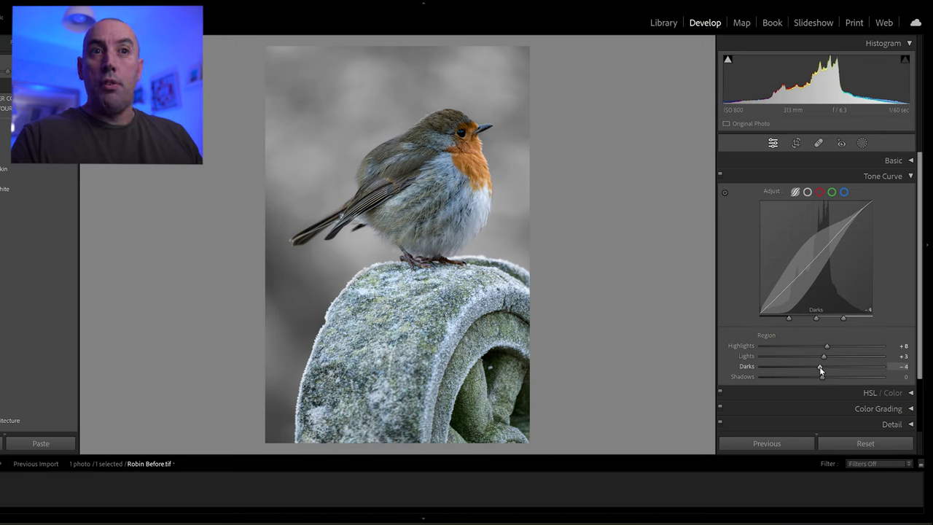
{"action": "mouse_move", "coordinate": [823, 380]}
{"action": "left_mouse_down"}
{"action": "mouse_move", "coordinate": [809, 377]}
{"action": "mouse_move", "coordinate": [834, 378]}
{"action": "mouse_move", "coordinate": [807, 379]}
{"action": "mouse_move", "coordinate": [816, 376]}
{"action": "left_mouse_up"}
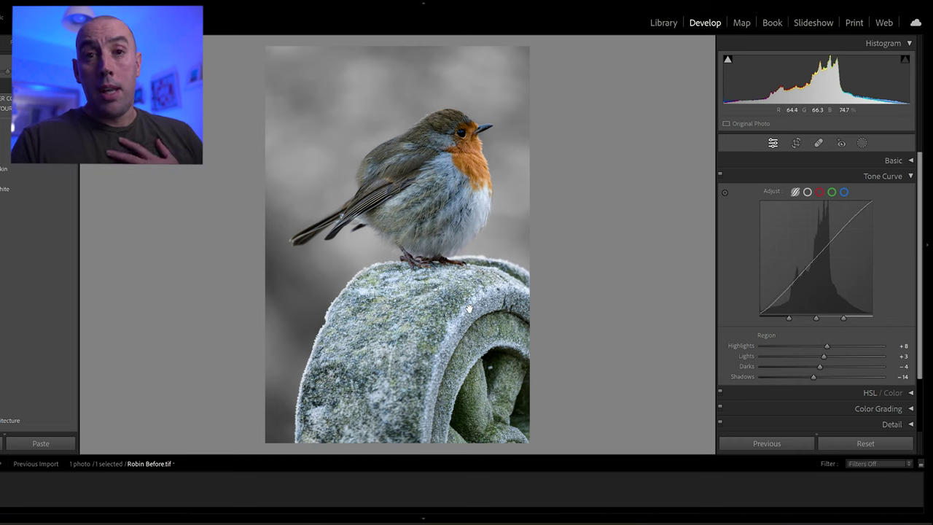
Replace Tone Curve with HSL / Color, test Orange hue at -100 and +100, then reset it to 0.
{"action": "left_click", "coordinate": [908, 176]}
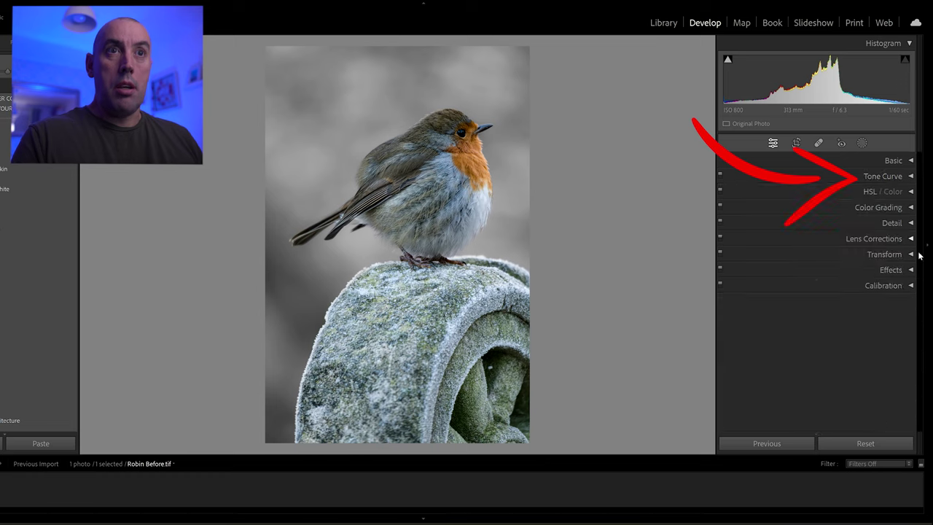
{"action": "left_click", "coordinate": [911, 192]}
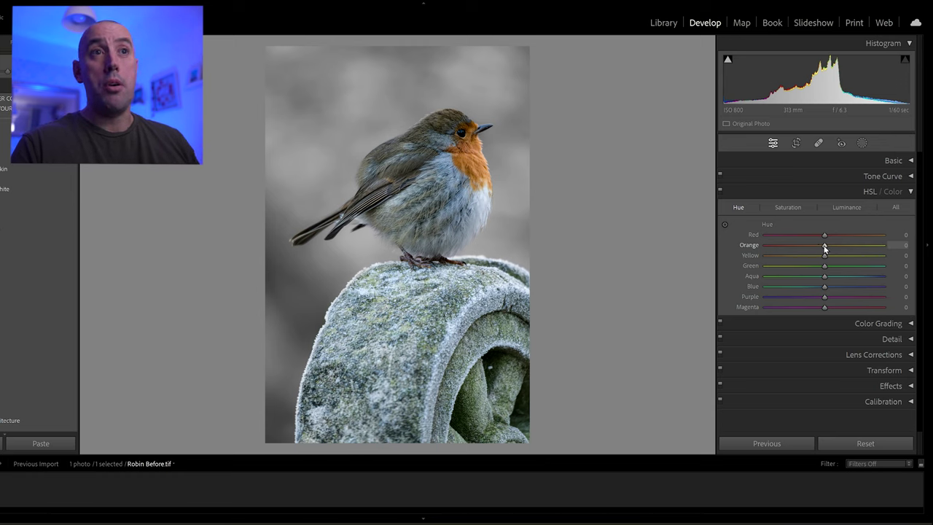
{"action": "left_click_drag", "start_coordinate": [824, 249], "coordinate": [668, 235]}
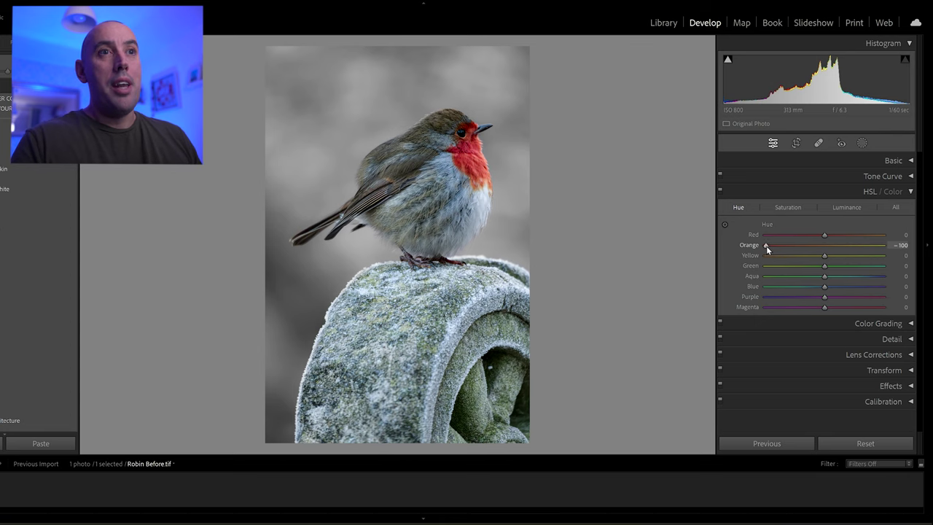
{"action": "left_click_drag", "start_coordinate": [816, 247], "coordinate": [887, 248]}
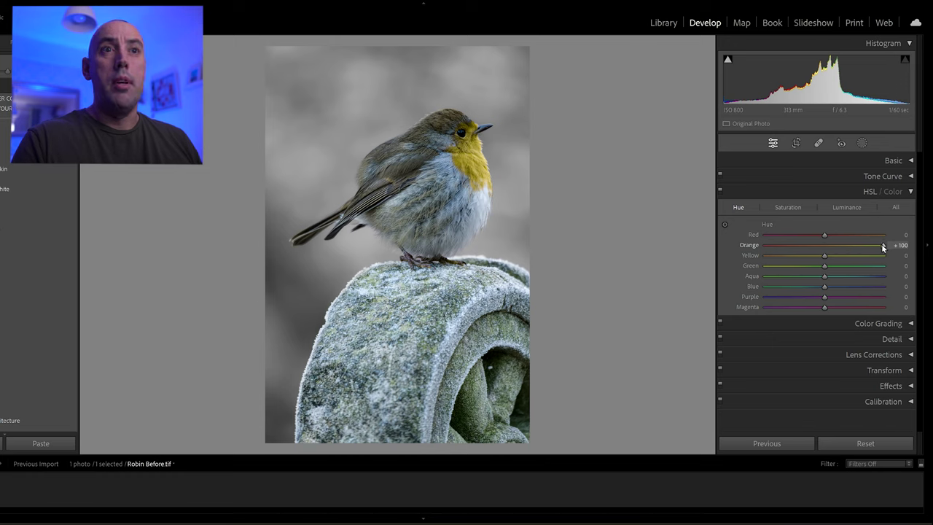
{"action": "double_click", "coordinate": [883, 245]}
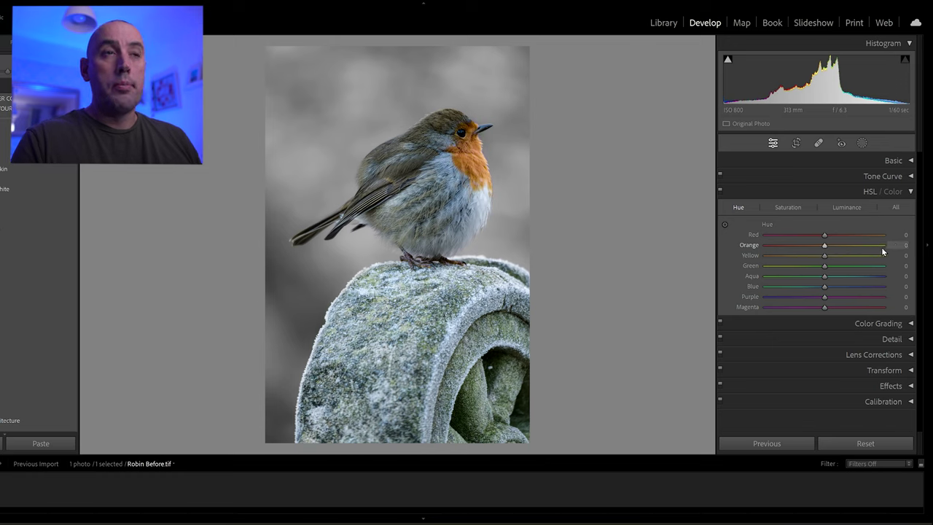
{"action": "left_click", "coordinate": [792, 207]}
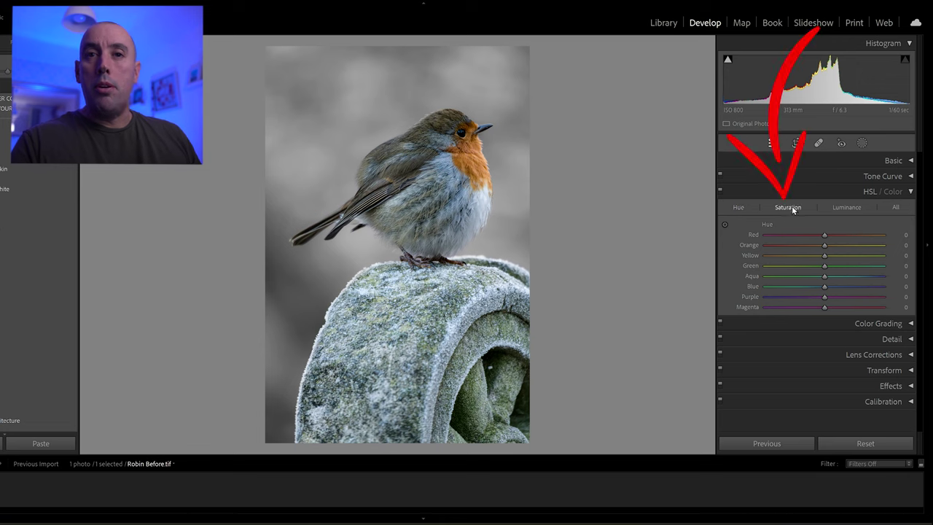
Drag up on the robin's breast with the targeted tool for Orange saturation +65, Yellow +22.
{"action": "left_click", "coordinate": [726, 225]}
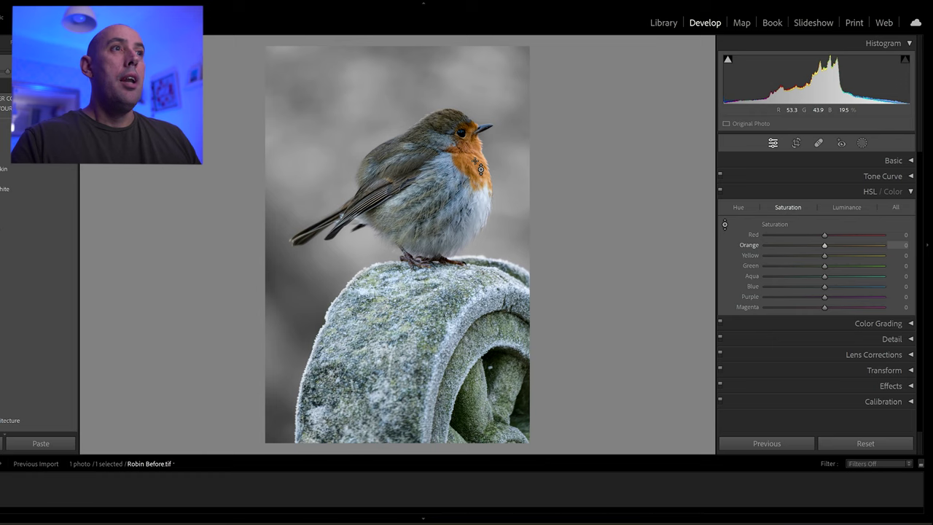
{"action": "left_click_drag", "start_coordinate": [470, 160], "coordinate": [470, 113]}
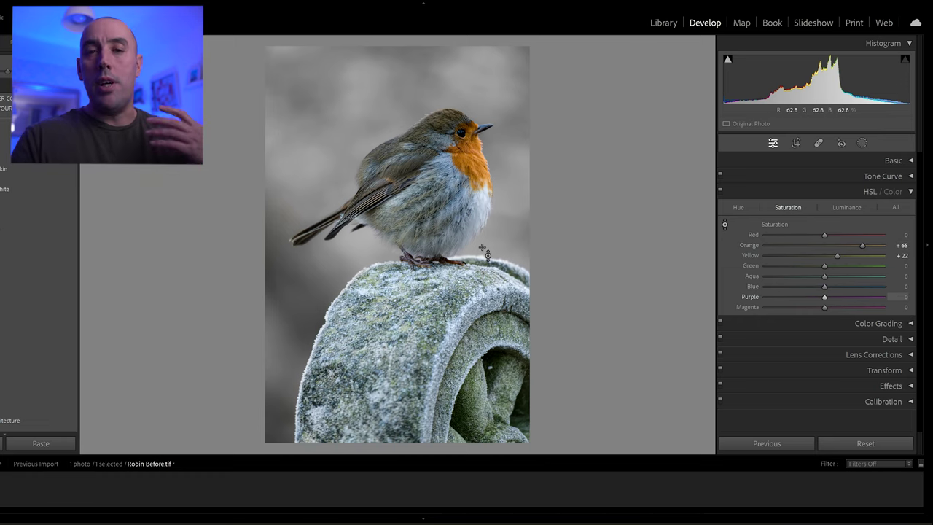
{"action": "left_click", "coordinate": [845, 208]}
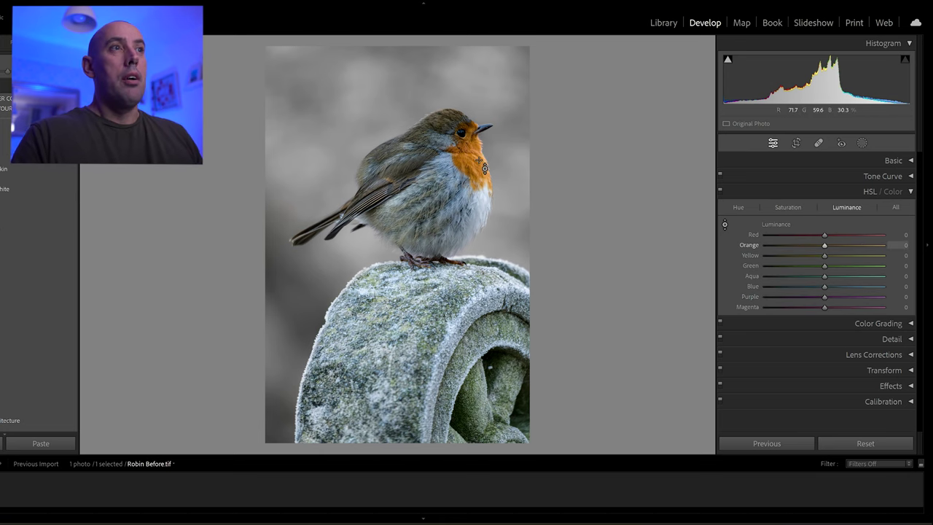
Use the luminance targeted tool on the breast to lift Orange to +9 and Yellow to +2.
{"action": "left_click", "coordinate": [725, 226]}
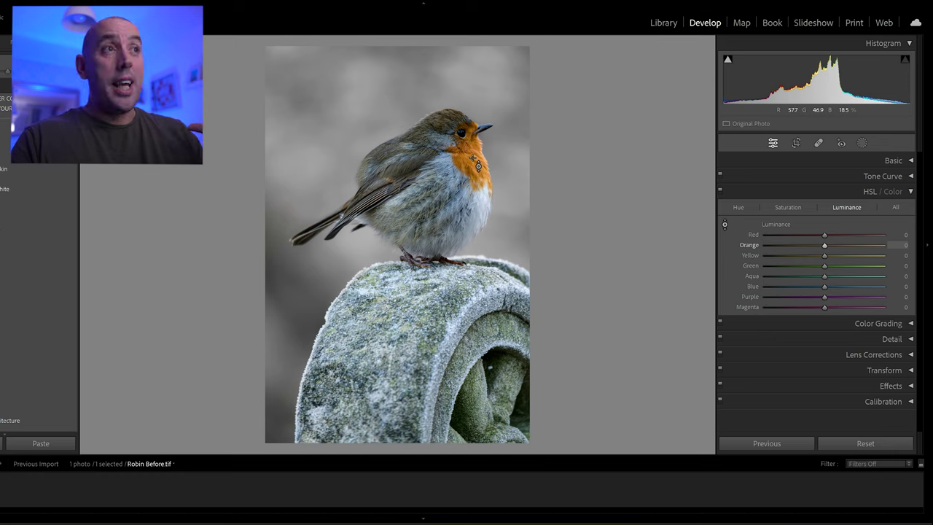
{"action": "mouse_move", "coordinate": [471, 160]}
{"action": "left_mouse_down"}
{"action": "mouse_move", "coordinate": [470, 131]}
{"action": "mouse_move", "coordinate": [470, 175]}
{"action": "mouse_move", "coordinate": [471, 148]}
{"action": "mouse_move", "coordinate": [470, 156]}
{"action": "left_mouse_up"}
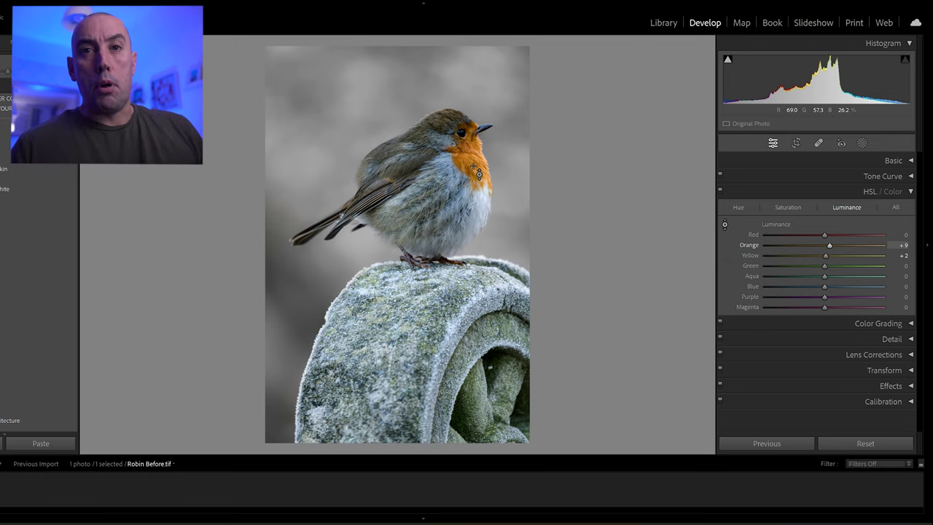
Shift the breast hues to Orange -18 and Yellow -3, then collapse HSL / Color.
{"action": "left_click", "coordinate": [737, 207]}
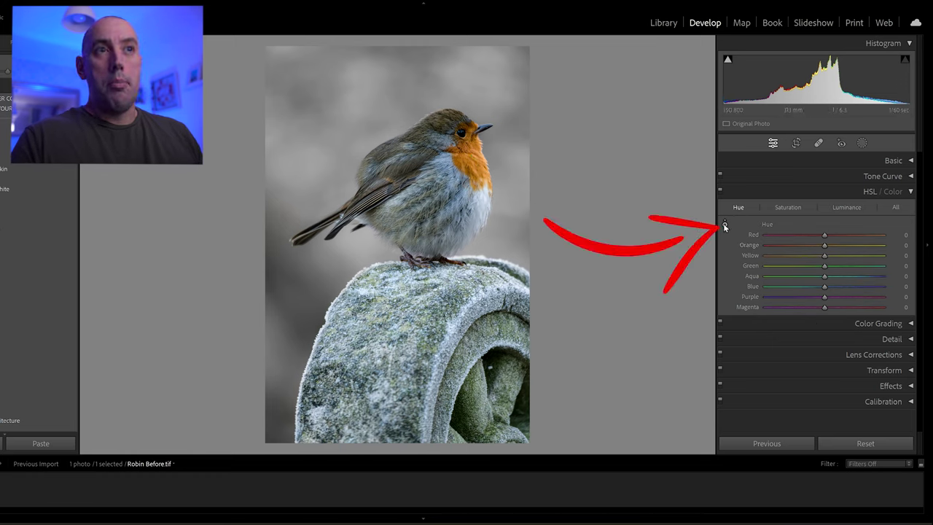
{"action": "mouse_move", "coordinate": [467, 157]}
{"action": "left_mouse_down"}
{"action": "mouse_move", "coordinate": [467, 142]}
{"action": "mouse_move", "coordinate": [467, 179]}
{"action": "mouse_move", "coordinate": [468, 150]}
{"action": "left_mouse_up"}
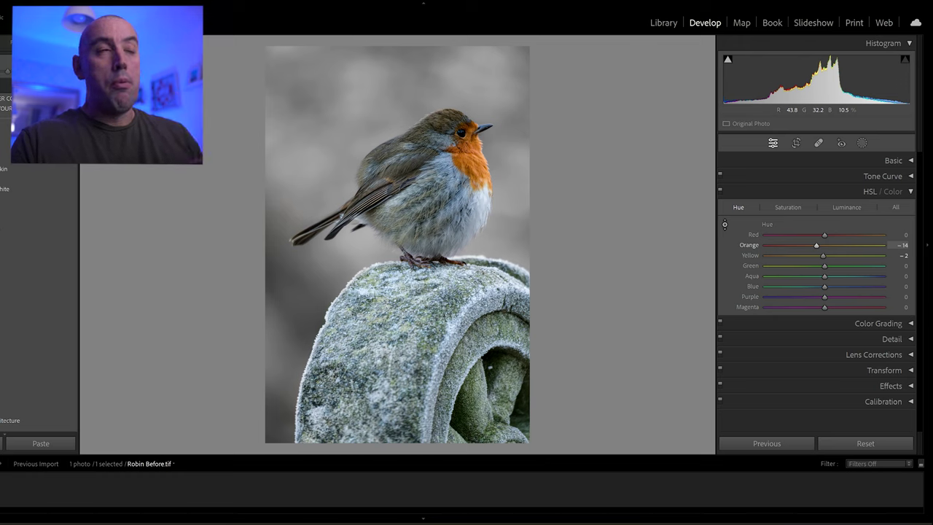
{"action": "left_click_drag", "start_coordinate": [468, 149], "coordinate": [468, 155]}
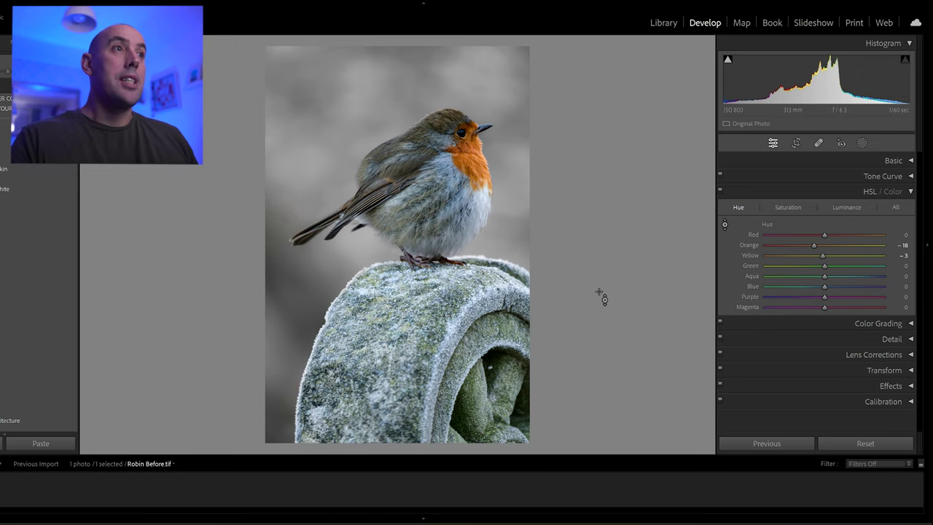
{"action": "left_click", "coordinate": [910, 192]}
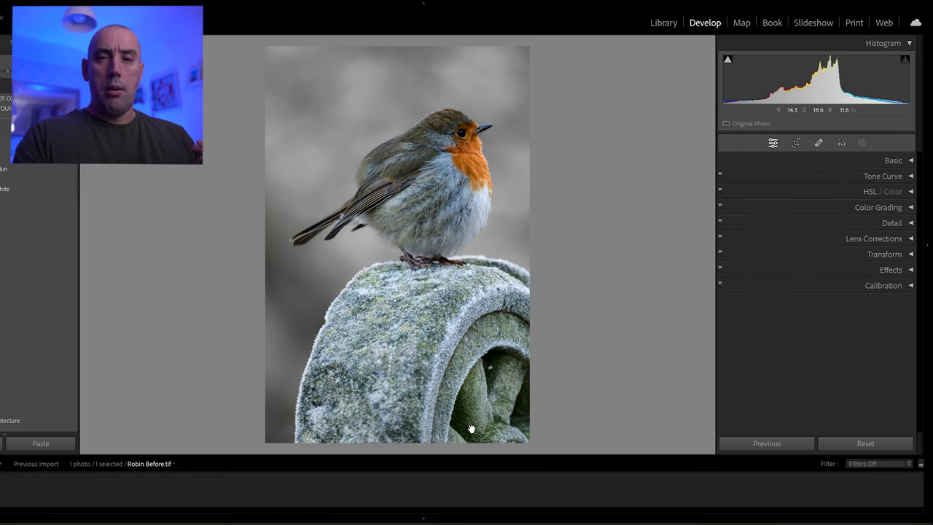
Create a Brush mask from Masking with Size 11.1, Feather 38, Flow 49 and Density 48.
{"action": "left_click", "coordinate": [861, 142]}
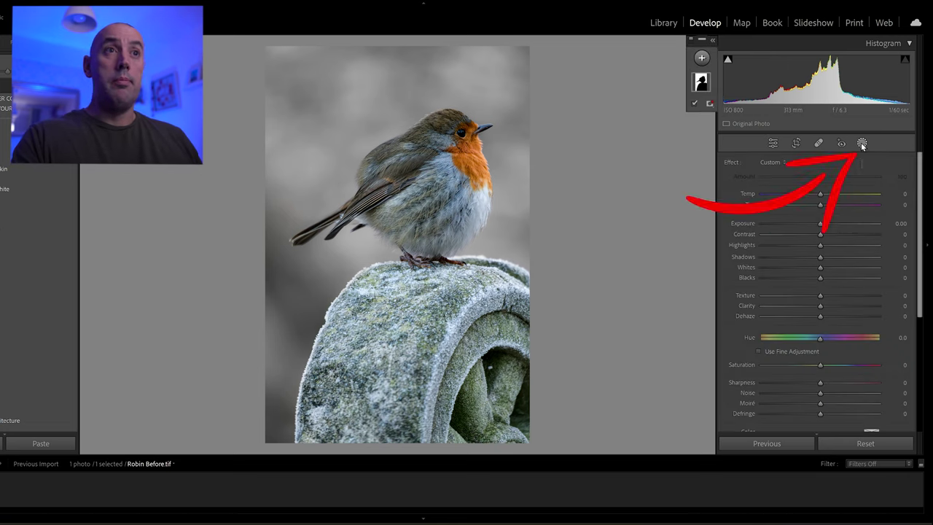
{"action": "left_click", "coordinate": [702, 57]}
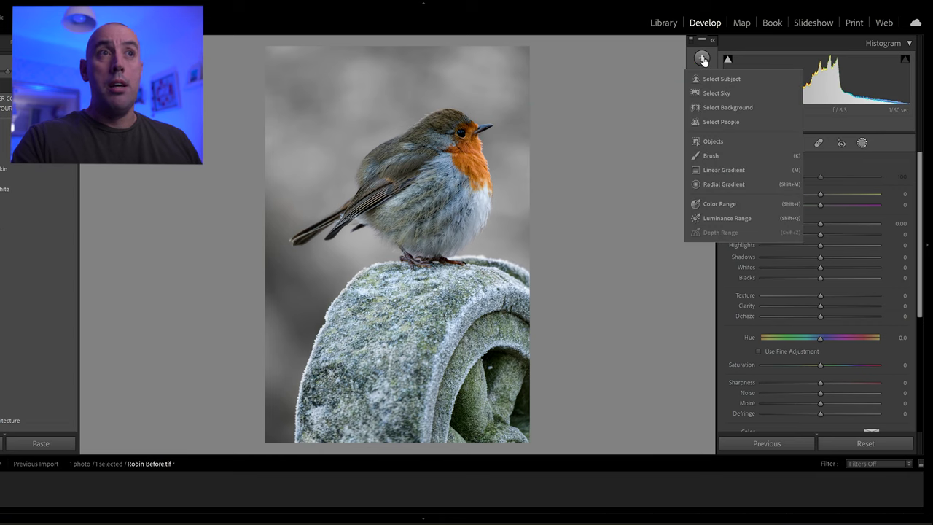
{"action": "left_click", "coordinate": [713, 154]}
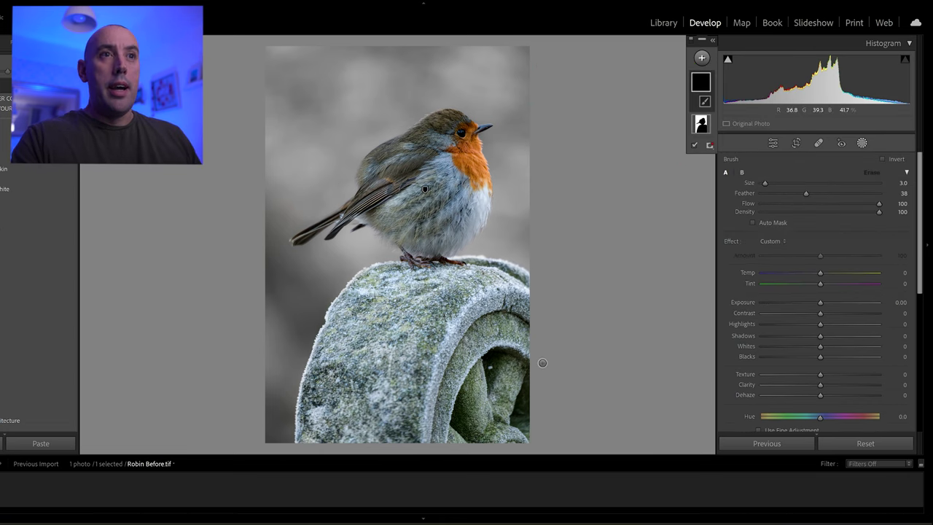
{"action": "left_click_drag", "start_coordinate": [765, 183], "coordinate": [774, 185]}
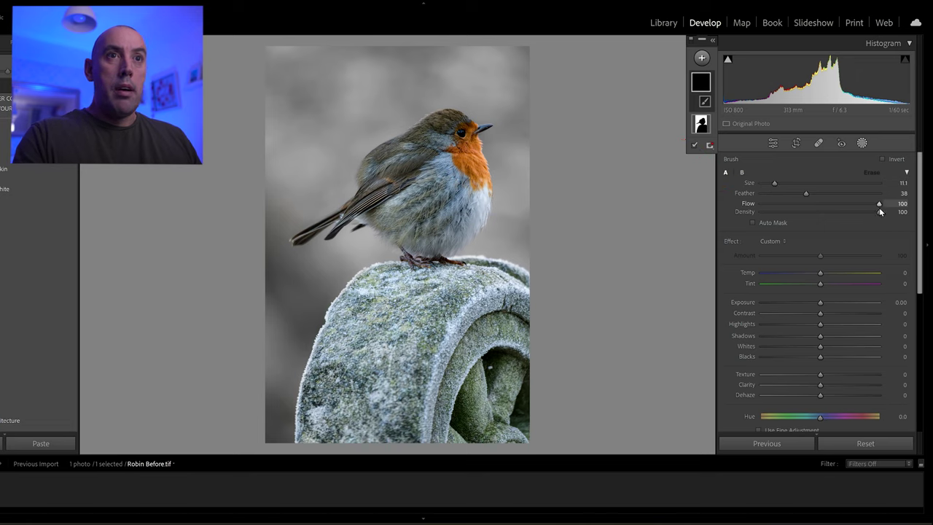
{"action": "mouse_move", "coordinate": [879, 203]}
{"action": "left_mouse_down"}
{"action": "mouse_move", "coordinate": [829, 205]}
{"action": "mouse_move", "coordinate": [846, 216]}
{"action": "mouse_move", "coordinate": [880, 205]}
{"action": "mouse_move", "coordinate": [818, 203]}
{"action": "left_mouse_up"}
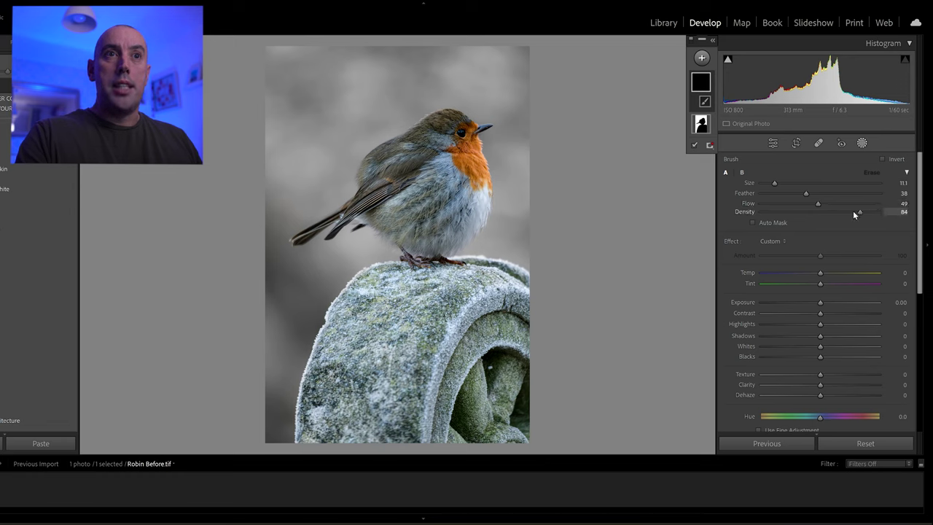
{"action": "left_click_drag", "start_coordinate": [818, 210], "coordinate": [816, 211]}
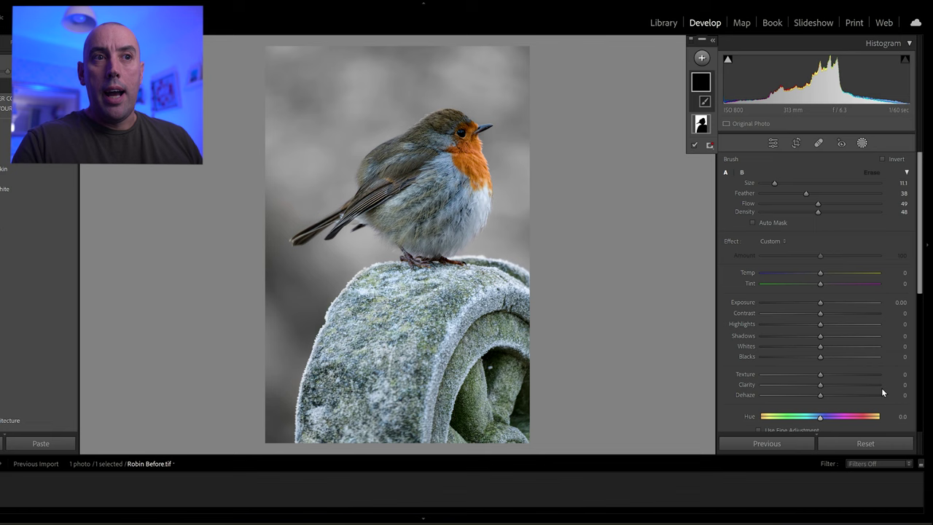
Set the brush mask Saturation to +48 and paint it across the stone perch.
{"action": "scroll", "coordinate": [861, 306], "scroll_direction": "down", "scroll_amount": 3}
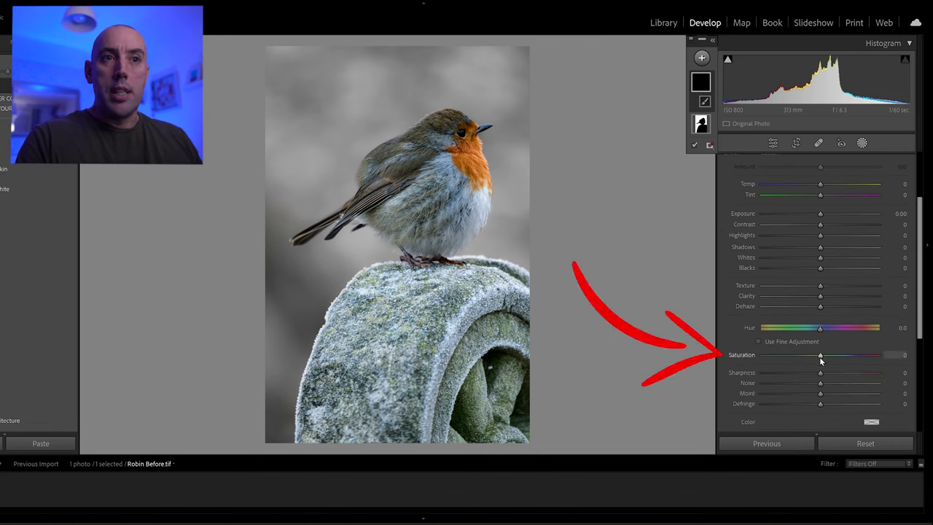
{"action": "left_click_drag", "start_coordinate": [837, 355], "coordinate": [848, 355]}
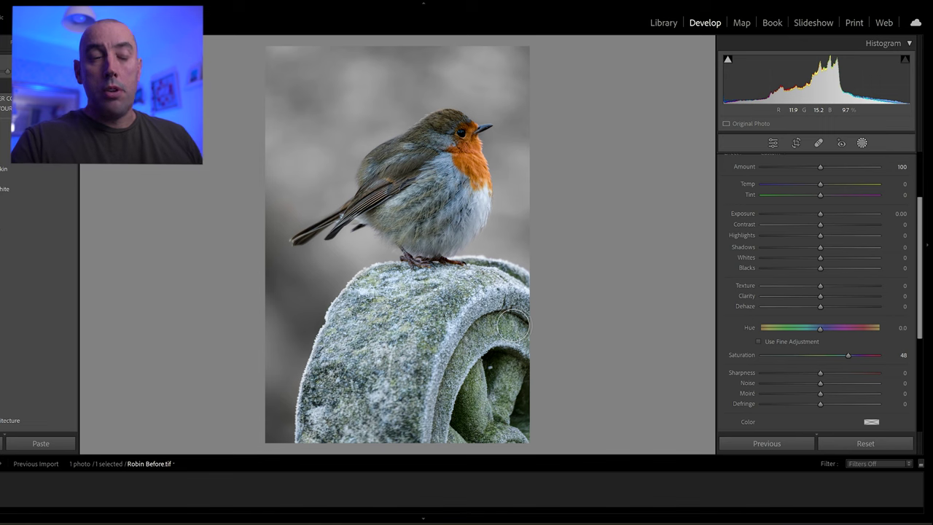
{"action": "key", "text": "o"}
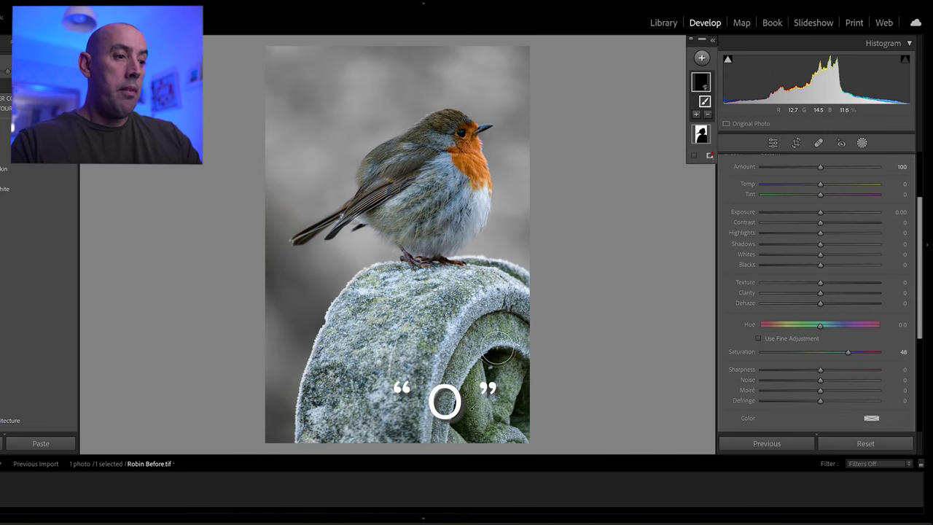
{"action": "mouse_move", "coordinate": [497, 349]}
{"action": "left_mouse_down"}
{"action": "mouse_move", "coordinate": [503, 380]}
{"action": "mouse_move", "coordinate": [474, 358]}
{"action": "mouse_move", "coordinate": [510, 321]}
{"action": "left_mouse_up"}
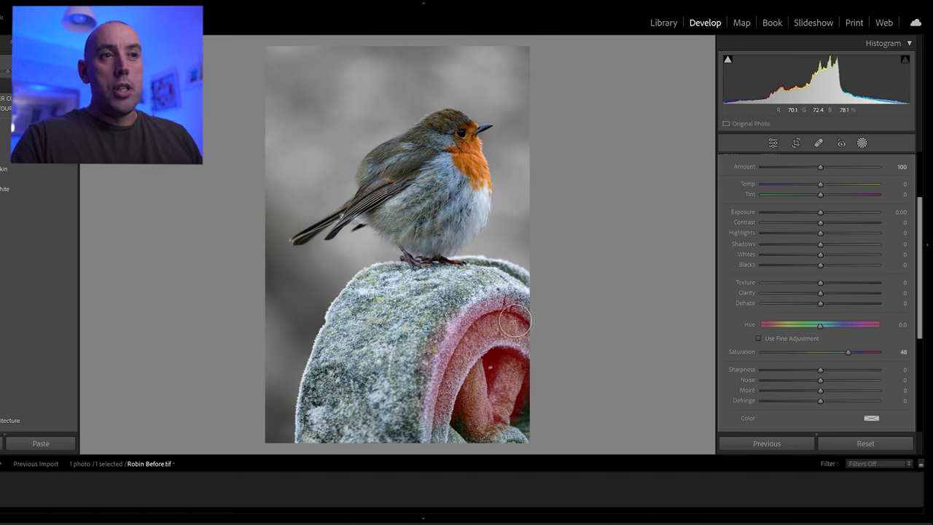
{"action": "key", "text": "o"}
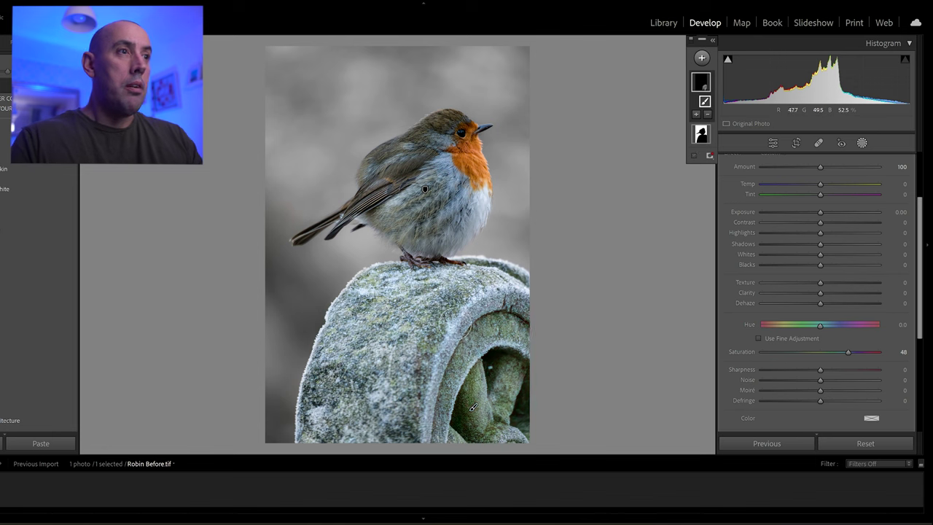
{"action": "left_click", "coordinate": [445, 401]}
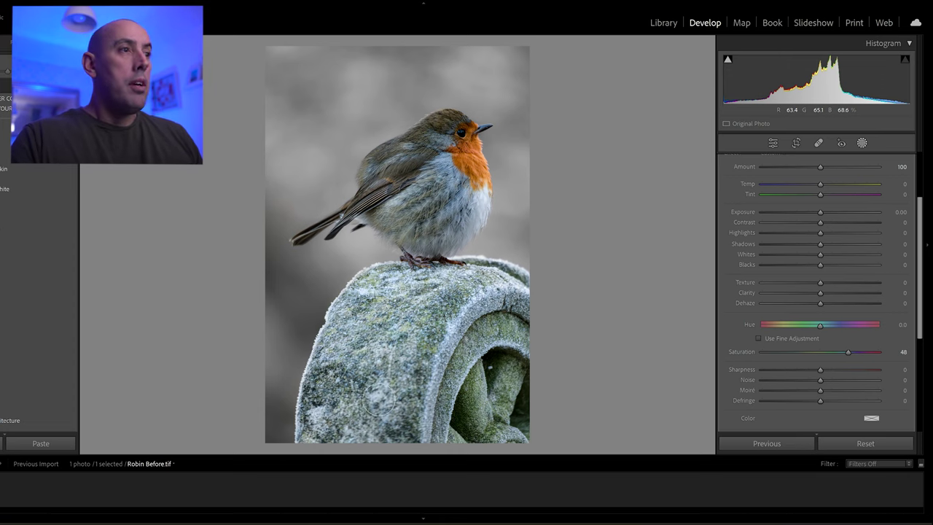
{"action": "key", "text": "o"}
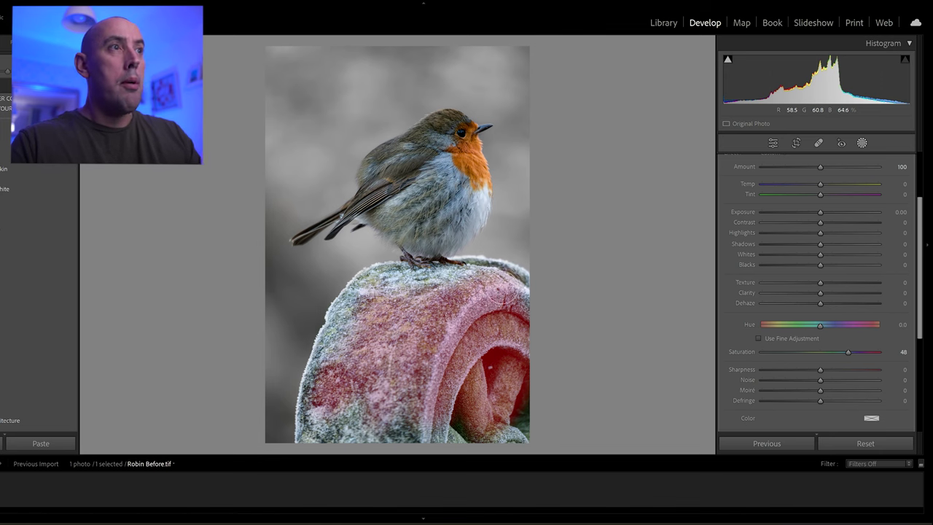
{"action": "key", "text": "shift+w"}
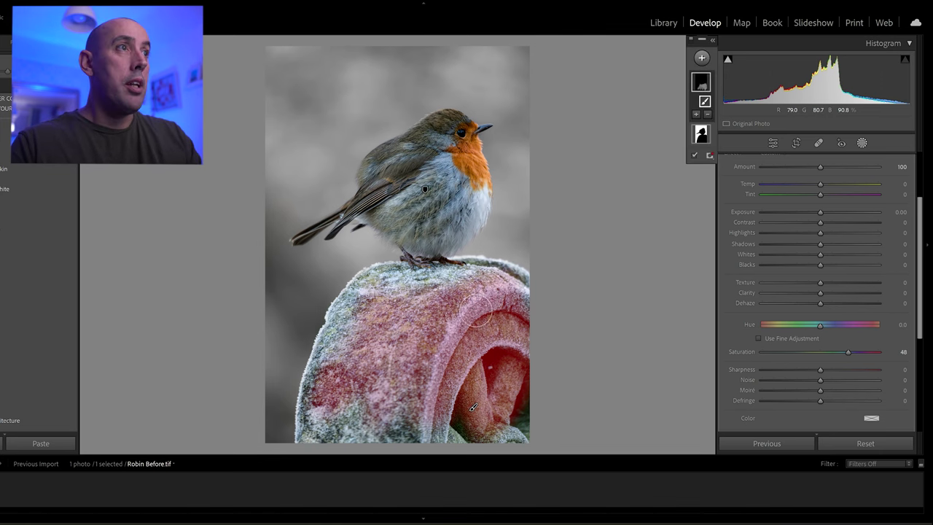
{"action": "key", "text": "shift+w"}
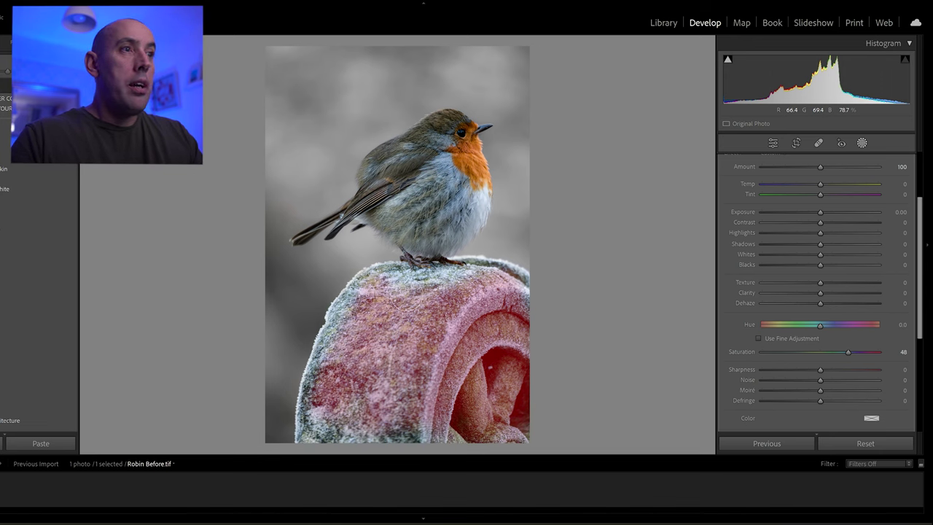
{"action": "key", "text": "shift+w"}
Raise brush Flow and Density to 73 and refine the strokes over the stone's inner arch.
{"action": "scroll", "coordinate": [920, 252], "scroll_direction": "up", "scroll_amount": 1}
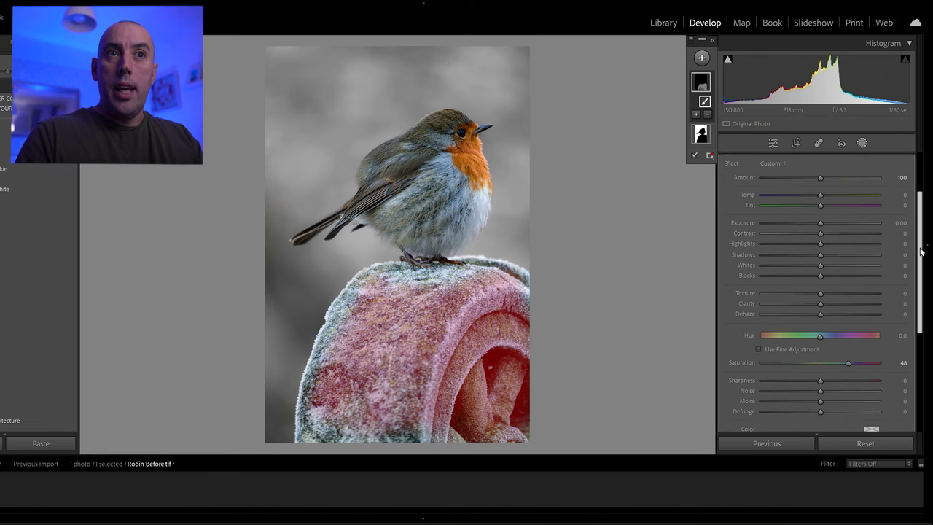
{"action": "scroll", "coordinate": [920, 252], "scroll_direction": "up", "scroll_amount": 2}
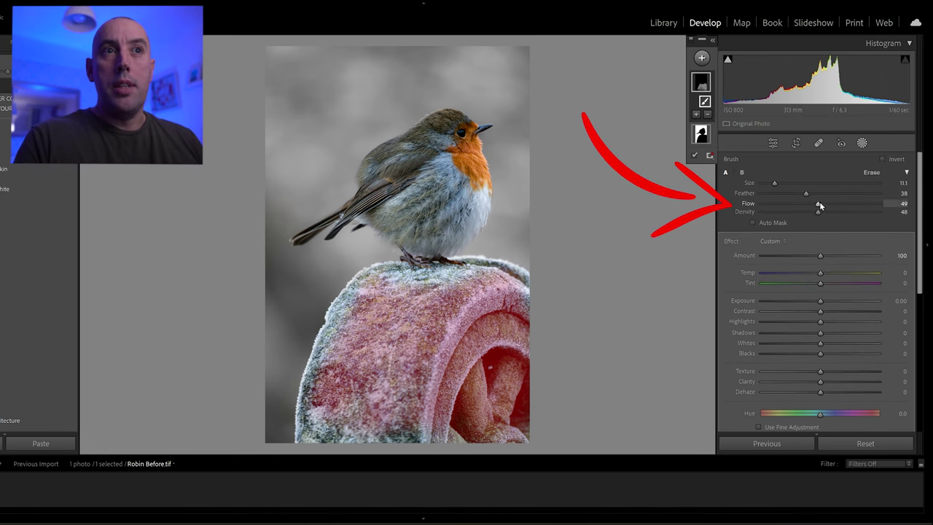
{"action": "mouse_move", "coordinate": [834, 207]}
{"action": "left_mouse_down"}
{"action": "mouse_move", "coordinate": [845, 214]}
{"action": "mouse_move", "coordinate": [821, 216]}
{"action": "mouse_move", "coordinate": [818, 208]}
{"action": "mouse_move", "coordinate": [843, 202]}
{"action": "mouse_move", "coordinate": [841, 214]}
{"action": "mouse_move", "coordinate": [833, 211]}
{"action": "mouse_move", "coordinate": [848, 212]}
{"action": "left_mouse_up"}
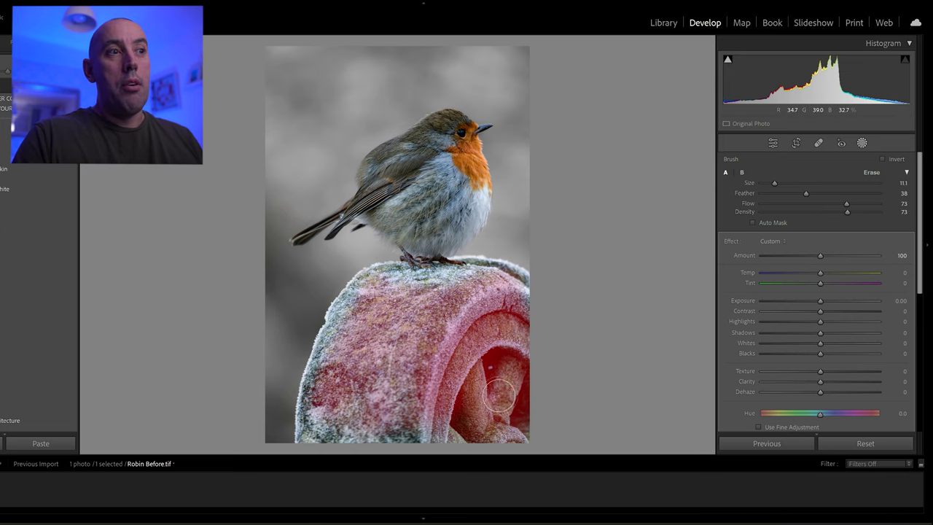
{"action": "mouse_move", "coordinate": [411, 342]}
{"action": "left_mouse_down"}
{"action": "mouse_move", "coordinate": [369, 345]}
{"action": "mouse_move", "coordinate": [410, 378]}
{"action": "left_mouse_up"}
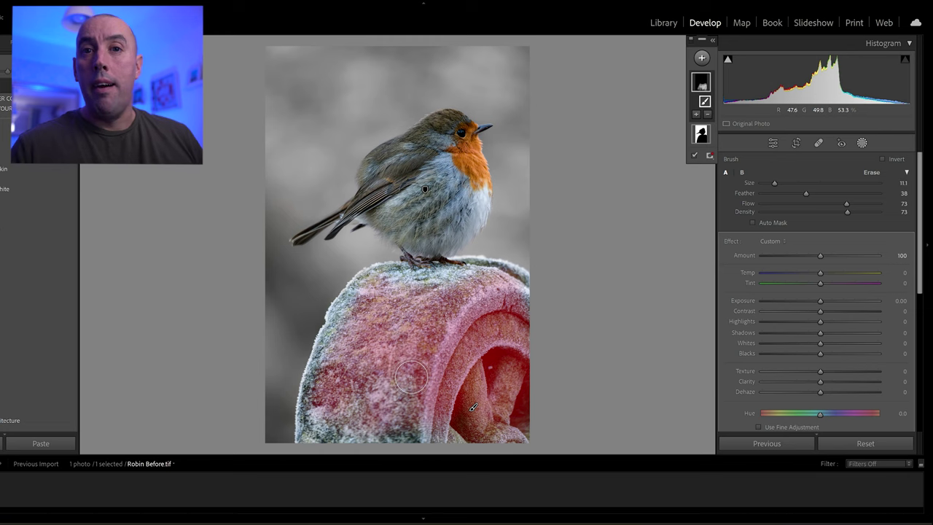
{"action": "key", "text": "o"}
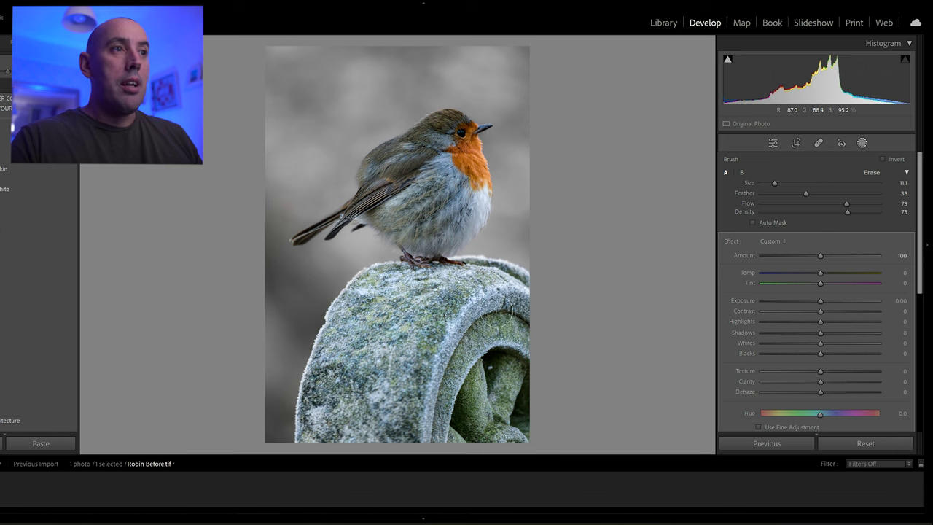
{"action": "left_click", "coordinate": [508, 410]}
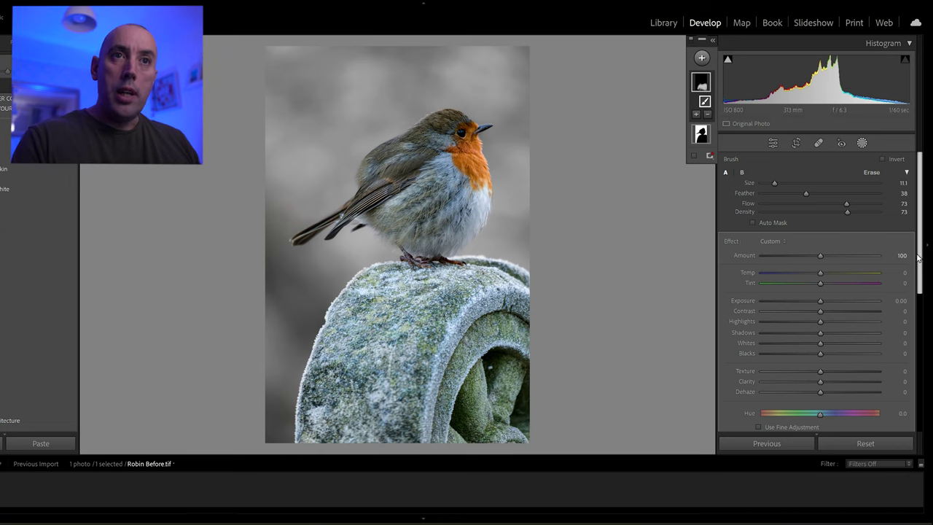
{"action": "scroll", "coordinate": [904, 291], "scroll_direction": "down", "scroll_amount": 5}
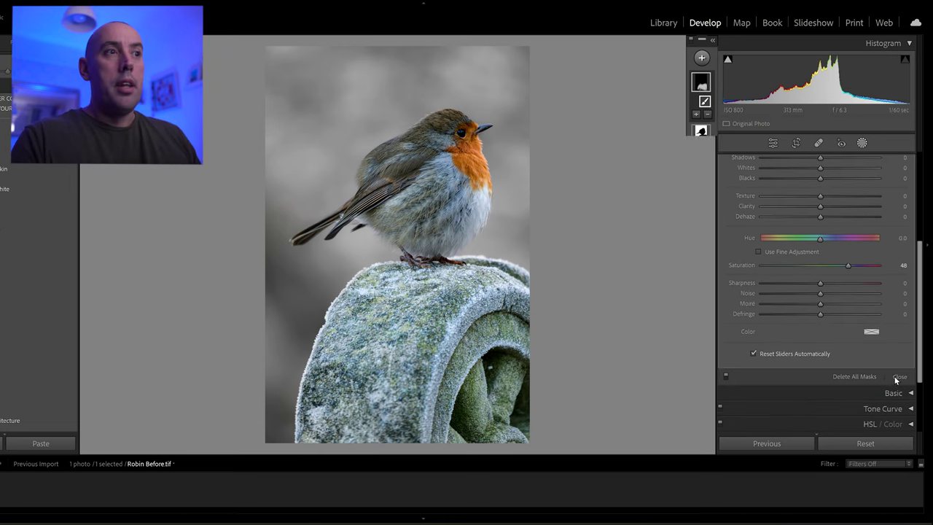
Add a post-crop vignette (Amount -27, Midpoint 45, Roundness -52, Feather 38) and compare Before/After.
{"action": "left_click", "coordinate": [897, 377]}
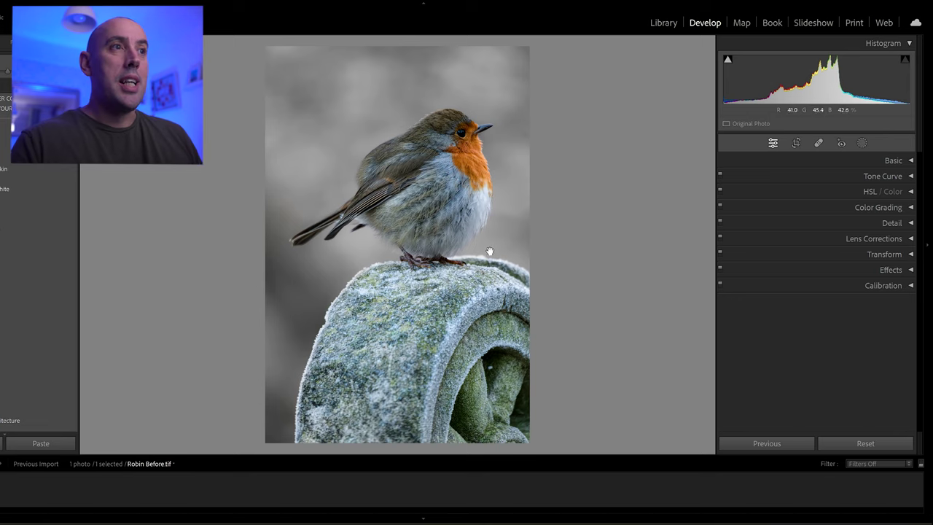
{"action": "left_click", "coordinate": [911, 270]}
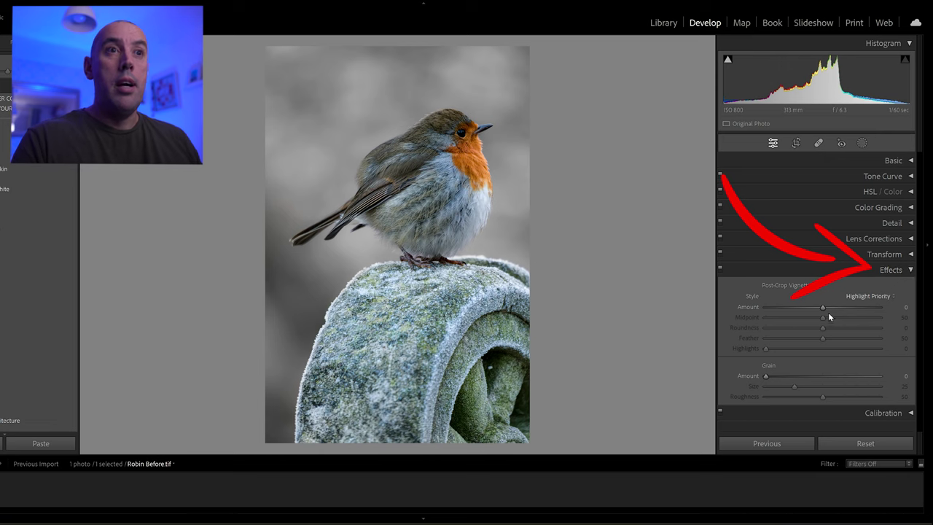
{"action": "left_click_drag", "start_coordinate": [823, 307], "coordinate": [804, 304]}
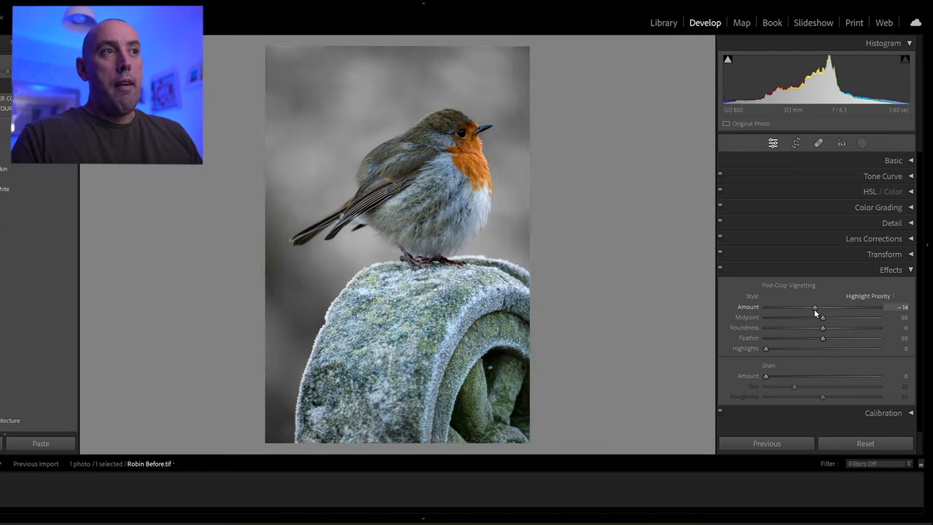
{"action": "left_click_drag", "start_coordinate": [814, 313], "coordinate": [801, 309]}
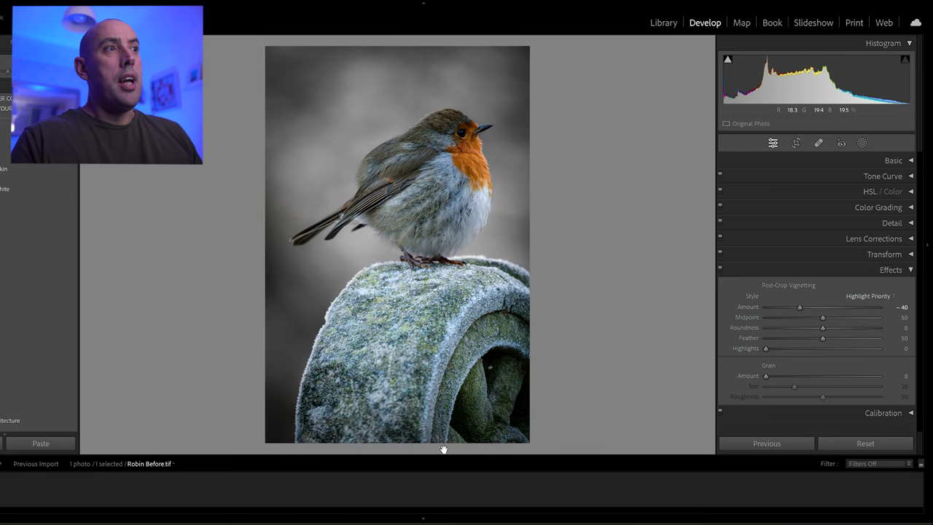
{"action": "left_click_drag", "start_coordinate": [803, 306], "coordinate": [821, 310]}
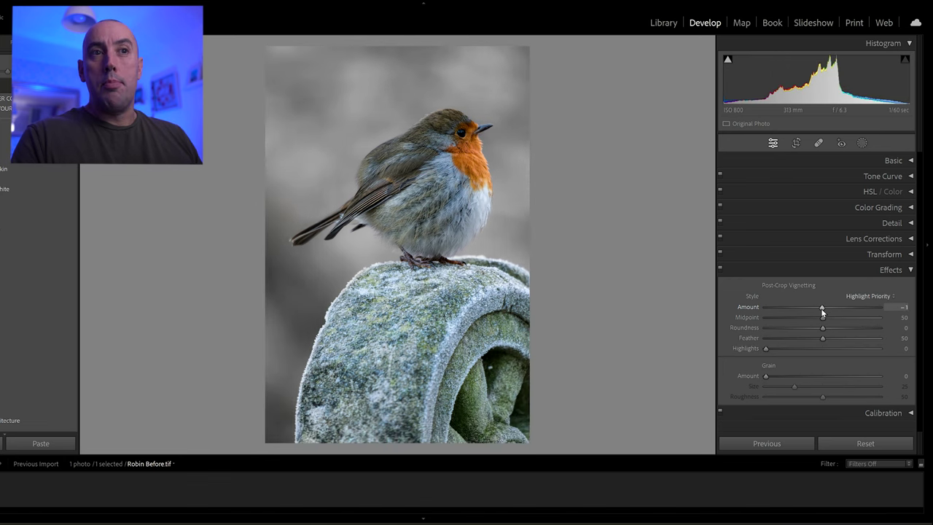
{"action": "double_click", "coordinate": [824, 312]}
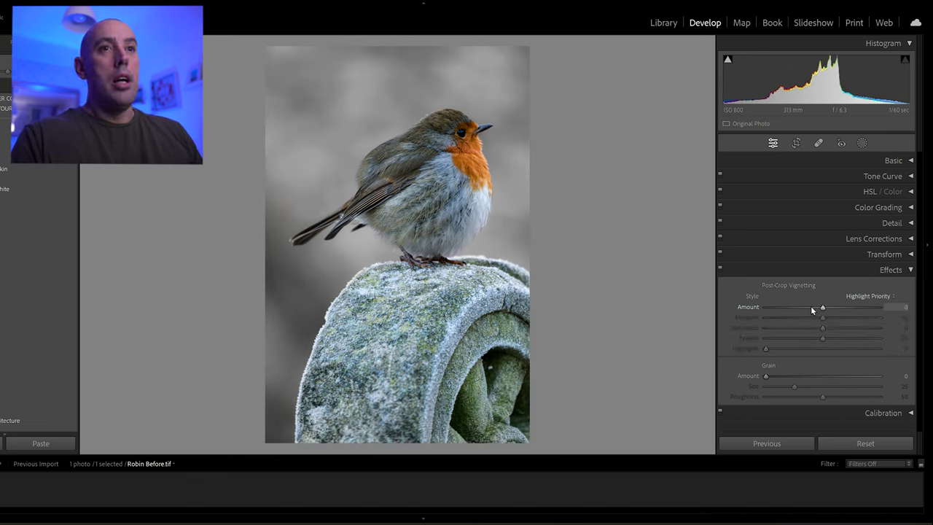
{"action": "left_click_drag", "start_coordinate": [822, 311], "coordinate": [808, 307]}
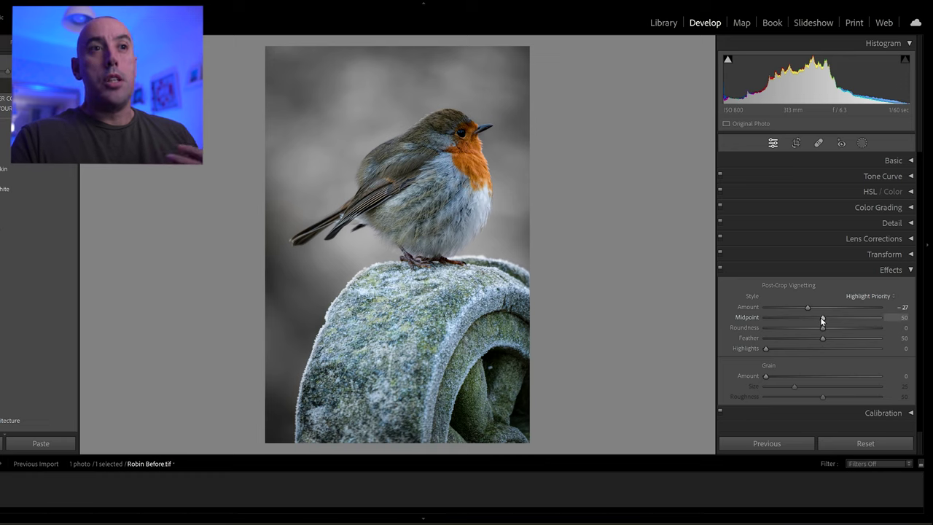
{"action": "left_click_drag", "start_coordinate": [824, 321], "coordinate": [809, 338]}
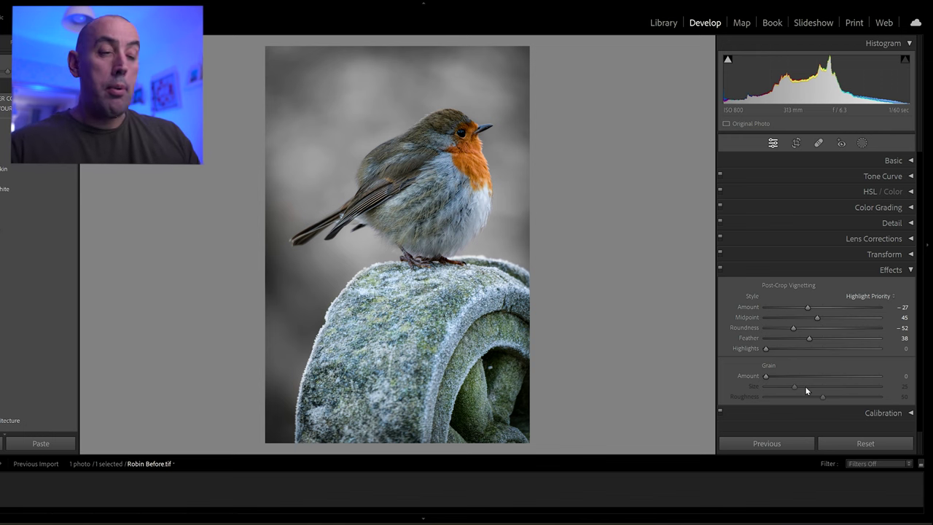
{"action": "key", "text": "y"}
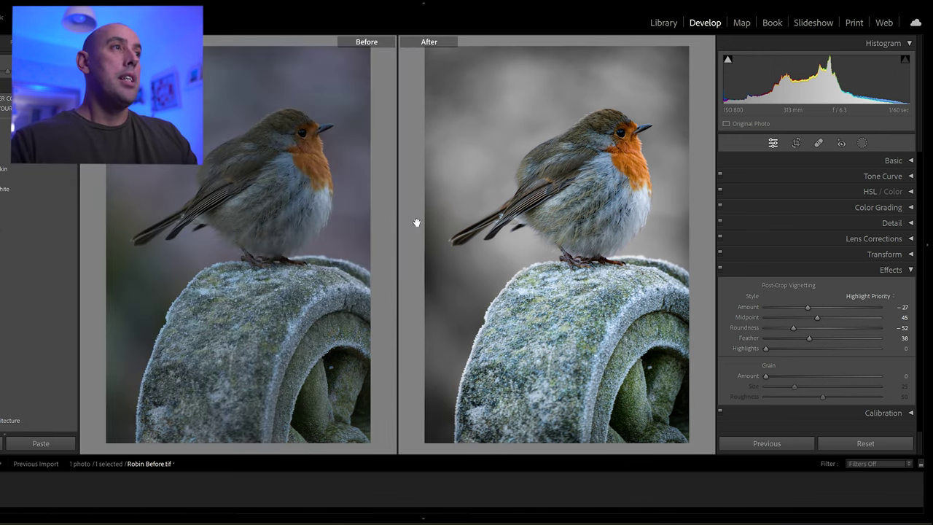